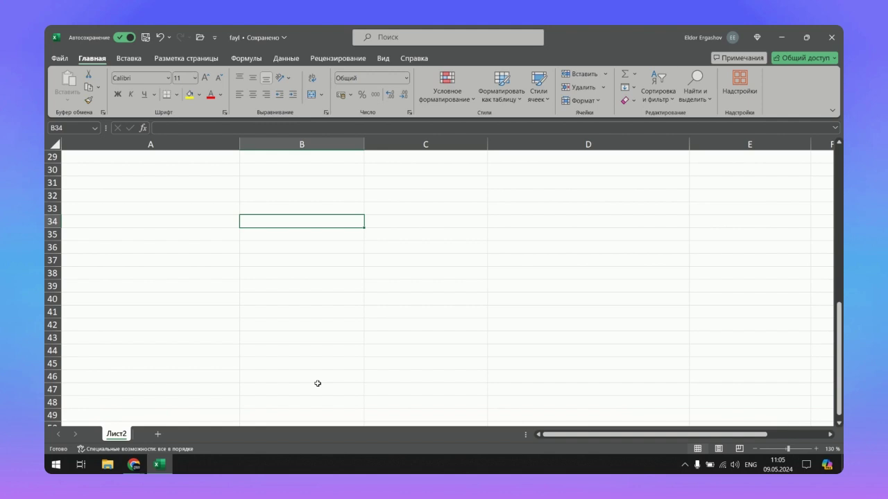
Step: Enter 09,05,2024 in B34, 09/05/2024 in B35 and 09-05-2024 in B36, then select them
{"action": "type", "text": "09,05,"}
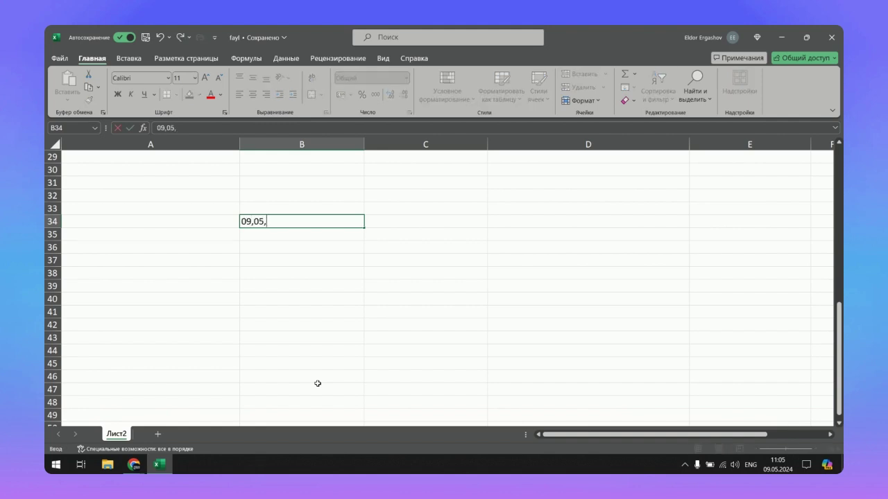
{"action": "type", "text": "2024"}
{"action": "key", "text": "Return"}
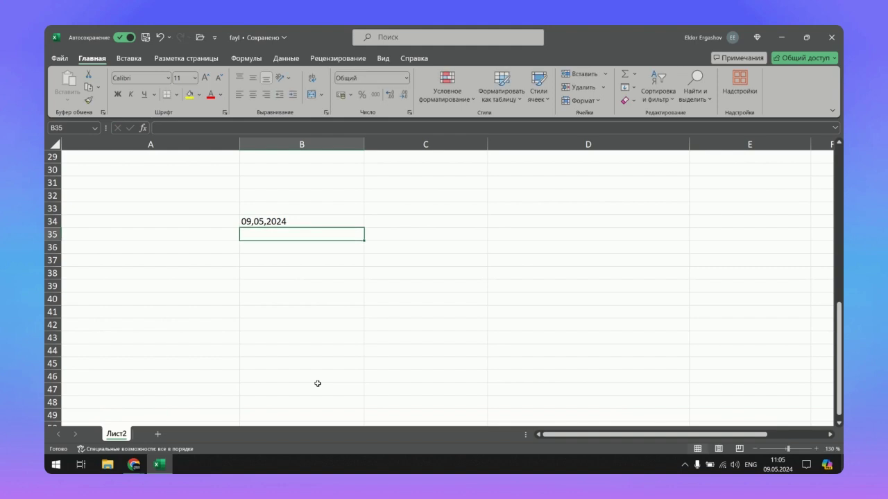
{"action": "type", "text": "09/"}
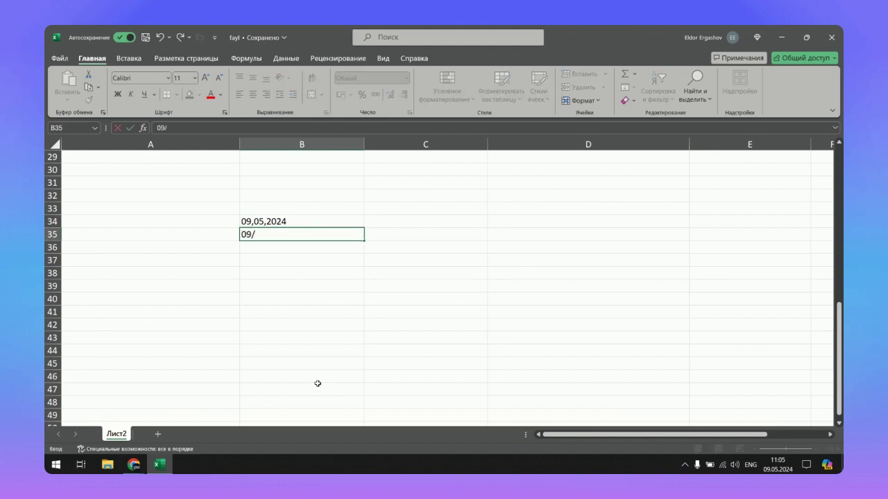
{"action": "type", "text": "05,202"}
{"action": "key", "text": "BackSpace"}
{"action": "key", "text": "BackSpace"}
{"action": "key", "text": "BackSpace"}
{"action": "key", "text": "BackSpace"}
{"action": "key", "text": "BackSpace"}
{"action": "type", "text": "/2024"}
{"action": "key", "text": "Return"}
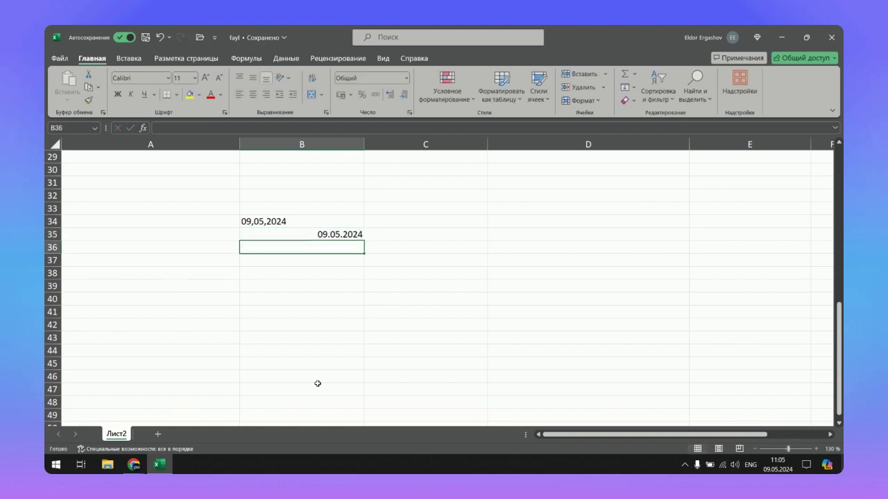
{"action": "type", "text": "0"}
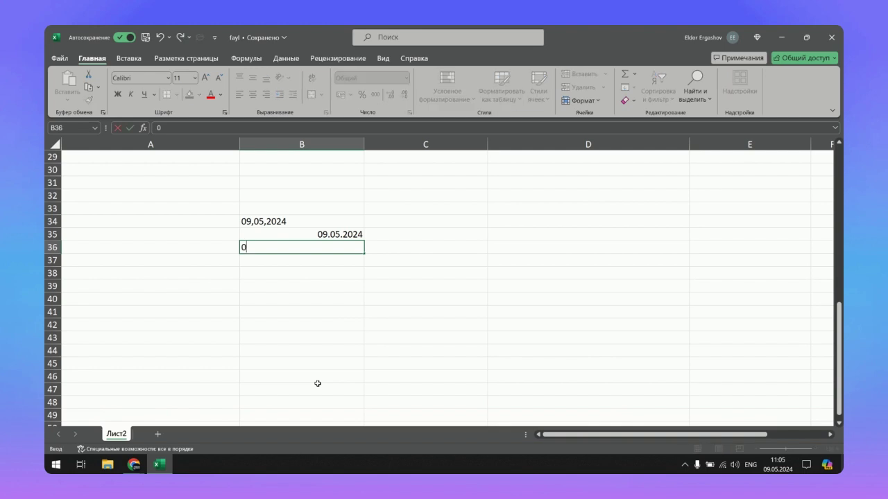
{"action": "type", "text": "9-05"}
{"action": "type", "text": "024"}
{"action": "key", "text": "Return"}
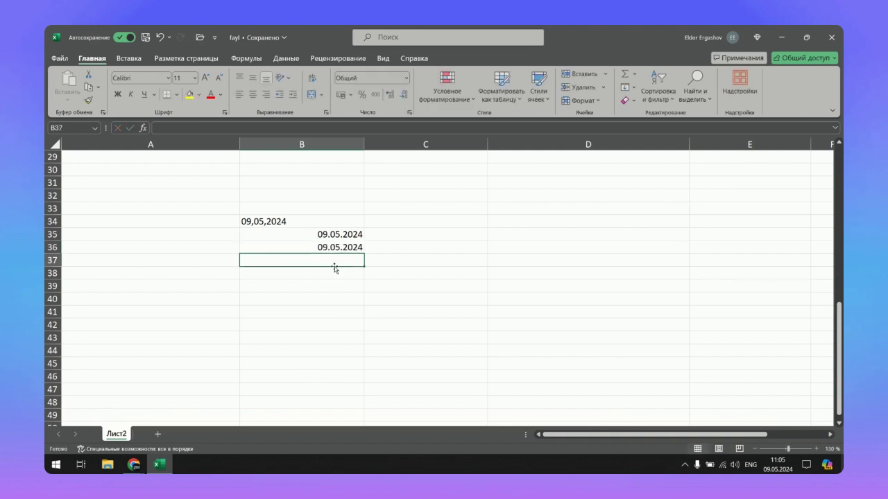
{"action": "left_click_drag", "start_coordinate": [287, 223], "coordinate": [306, 260]}
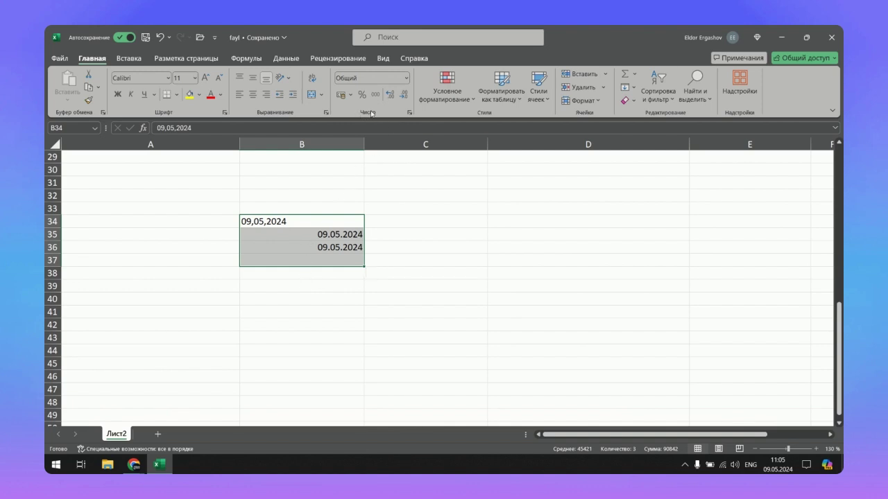
Step: Deselect the dates, check the number format list without choosing, and scroll back toward row 1
{"action": "left_click", "coordinate": [430, 207]}
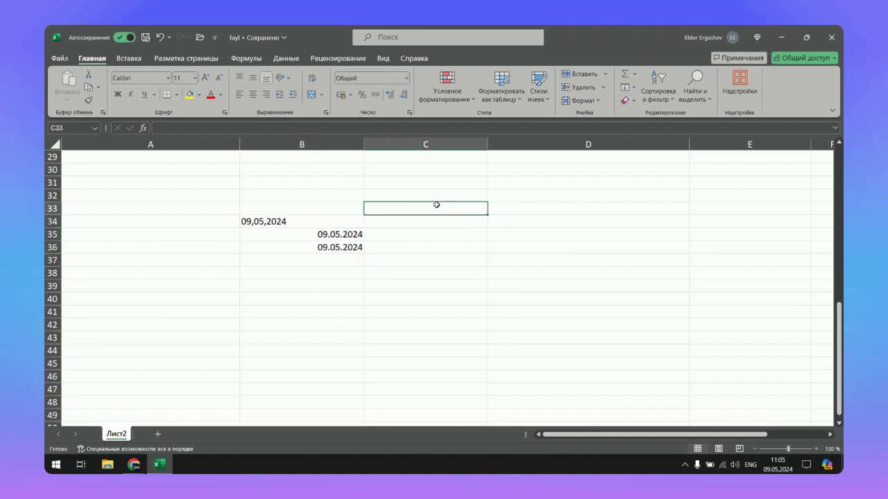
{"action": "left_click", "coordinate": [496, 196]}
{"action": "left_click", "coordinate": [456, 181]}
{"action": "left_click", "coordinate": [456, 197]}
{"action": "left_click", "coordinate": [516, 198]}
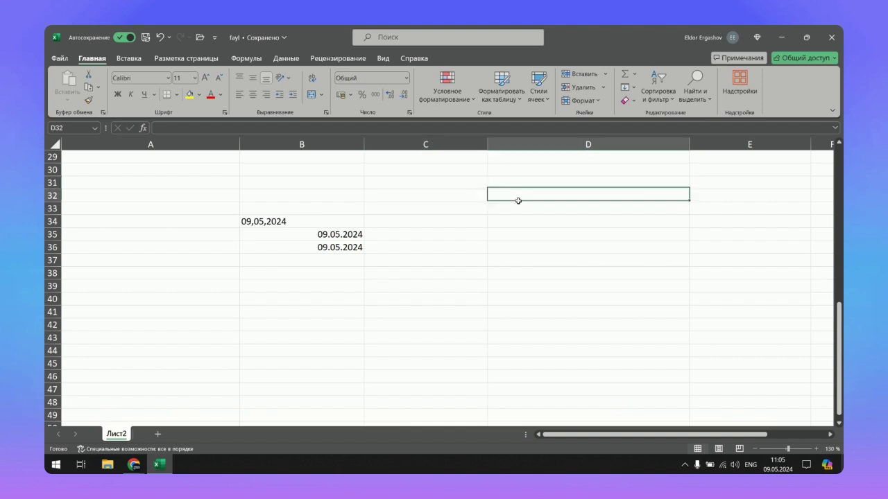
{"action": "left_click", "coordinate": [476, 195]}
{"action": "left_click", "coordinate": [470, 206]}
{"action": "left_click", "coordinate": [513, 206]}
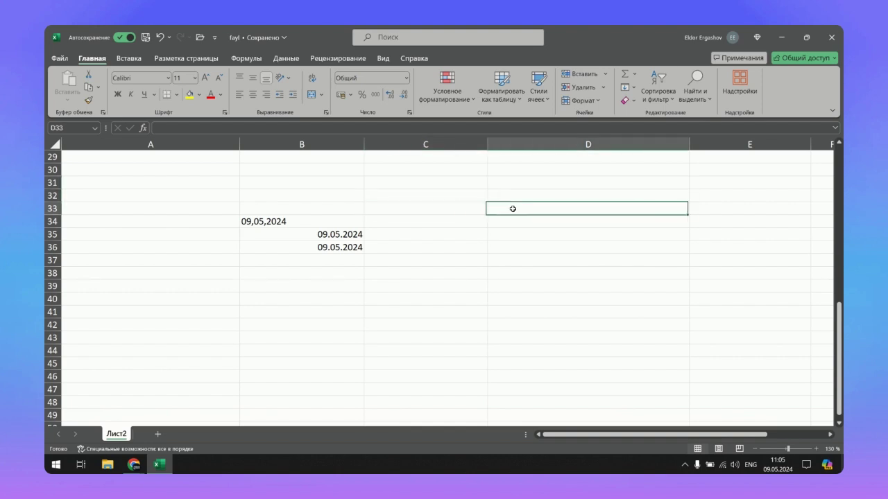
{"action": "left_click", "coordinate": [507, 197]}
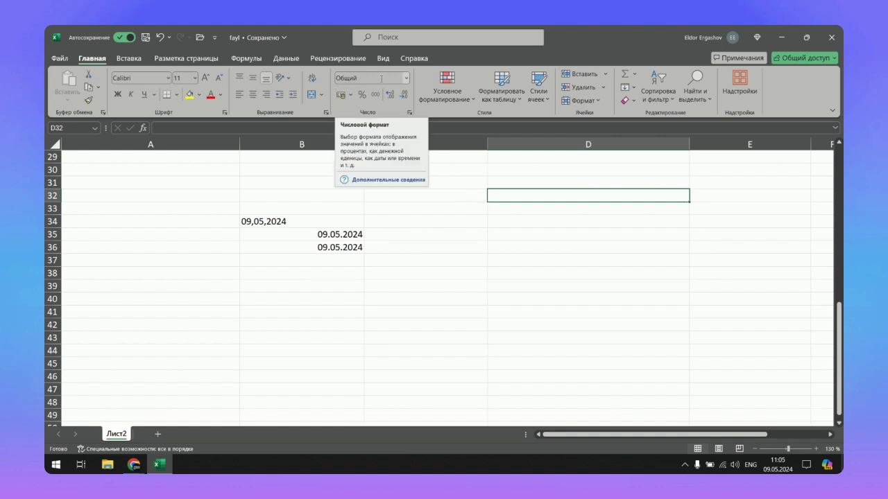
{"action": "left_click", "coordinate": [406, 81]}
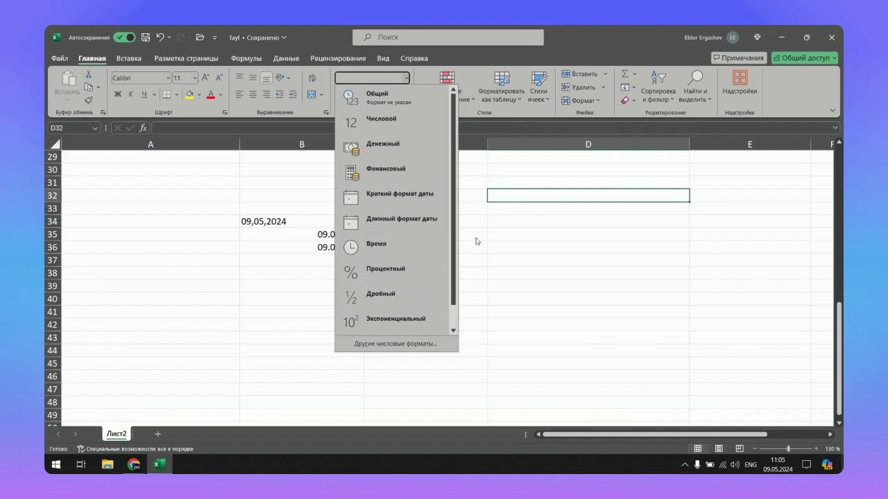
{"action": "left_click", "coordinate": [503, 247]}
{"action": "scroll", "coordinate": [404, 246], "scroll_direction": "up", "scroll_amount": 5}
Step: Enter the sample text 'excel darslari' in B3 beside Umumiy (Общий)
{"action": "scroll", "coordinate": [398, 249], "scroll_direction": "up", "scroll_amount": 5}
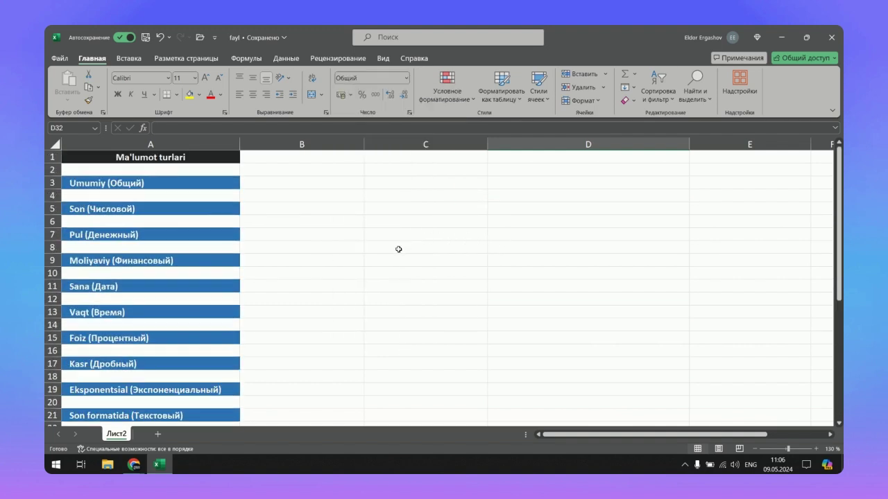
{"action": "left_click", "coordinate": [319, 184]}
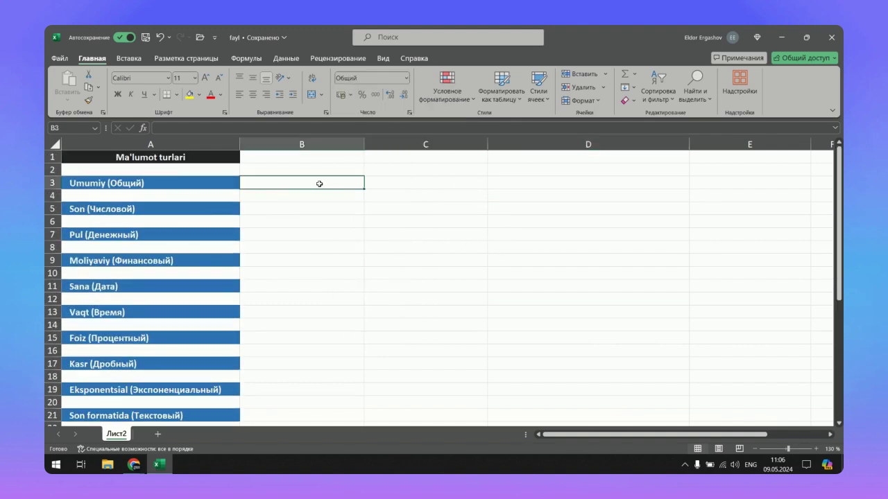
{"action": "type", "text": "frh"}
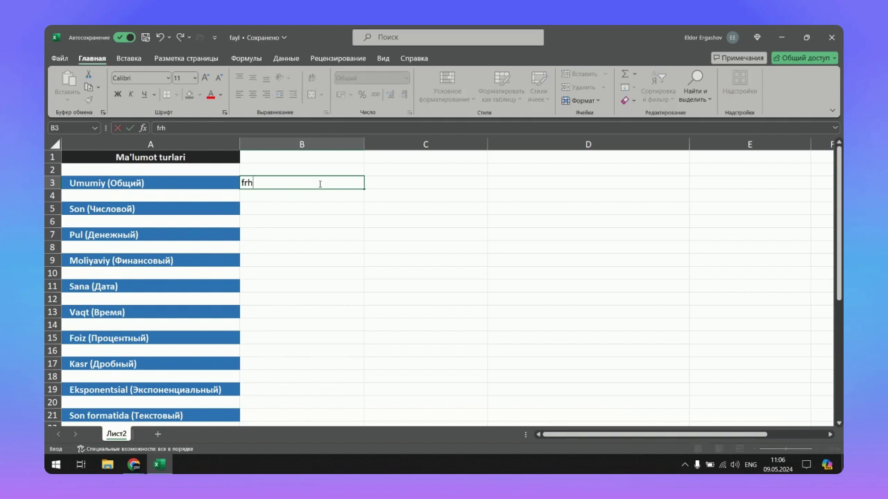
{"action": "type", "text": "uif"}
{"action": "key", "text": "BackSpace"}
{"action": "key", "text": "BackSpace"}
{"action": "key", "text": "BackSpace"}
{"action": "key", "text": "BackSpace"}
{"action": "type", "text": "excel da"}
{"action": "type", "text": "rslari"}
{"action": "key", "text": "Return"}
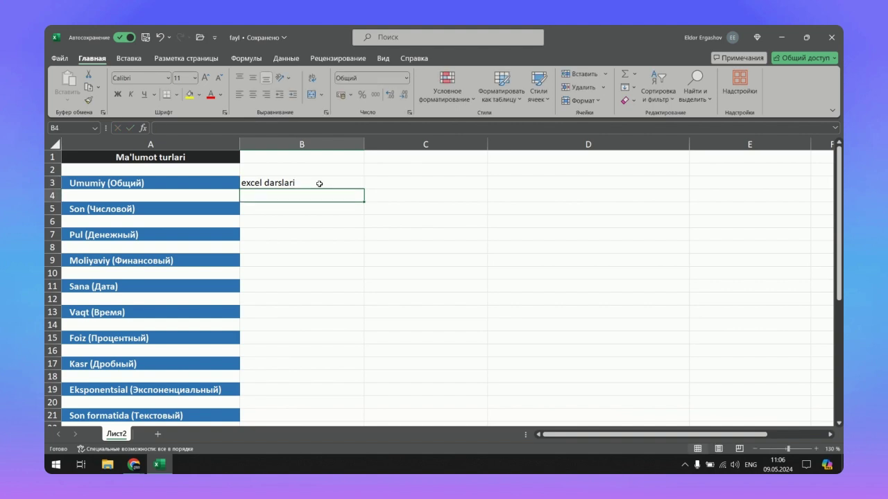
{"action": "left_click", "coordinate": [319, 183]}
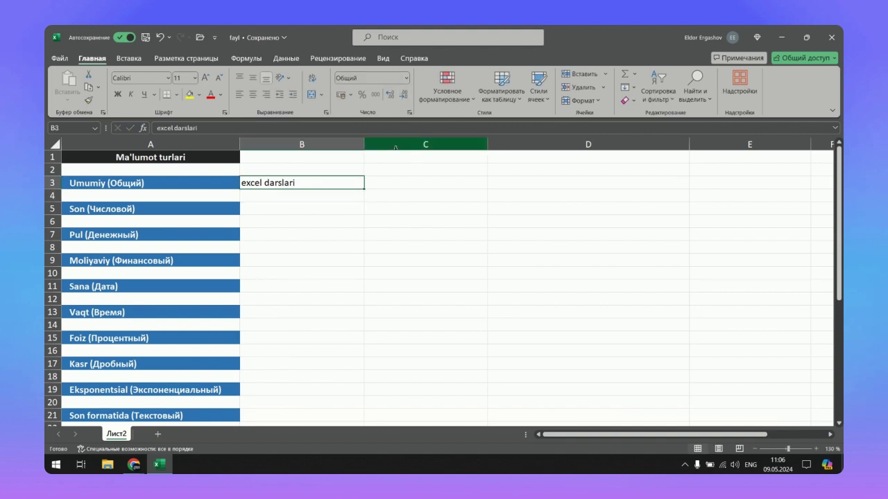
Step: Enter the sample number 12345 in C3
{"action": "left_click", "coordinate": [380, 179]}
{"action": "type", "text": "123"}
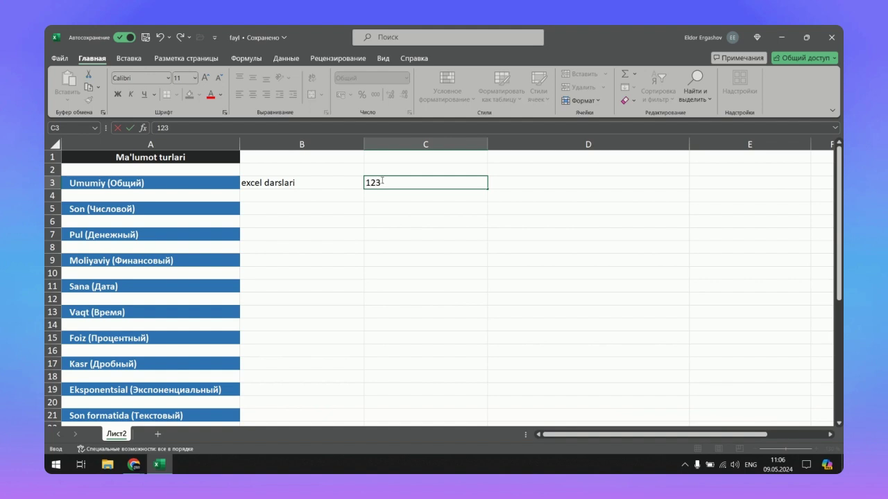
{"action": "type", "text": "45"}
{"action": "left_click", "coordinate": [411, 204]}
{"action": "left_click", "coordinate": [405, 181]}
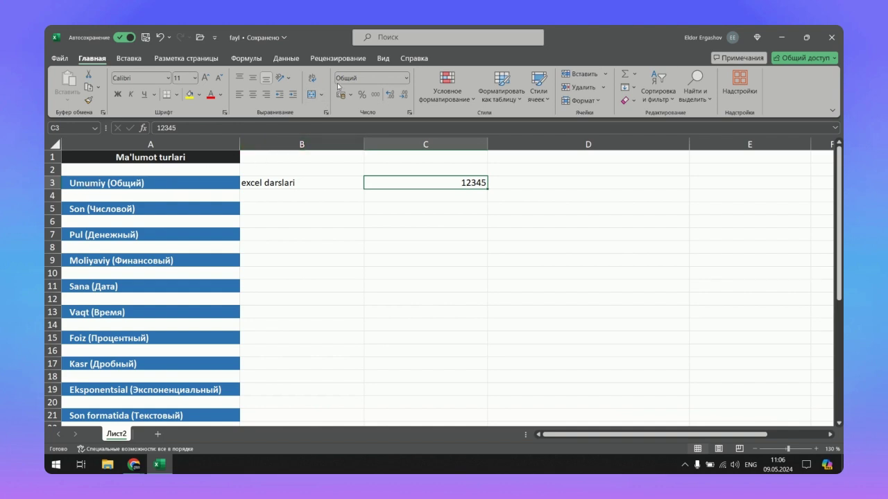
{"action": "left_click", "coordinate": [292, 211]}
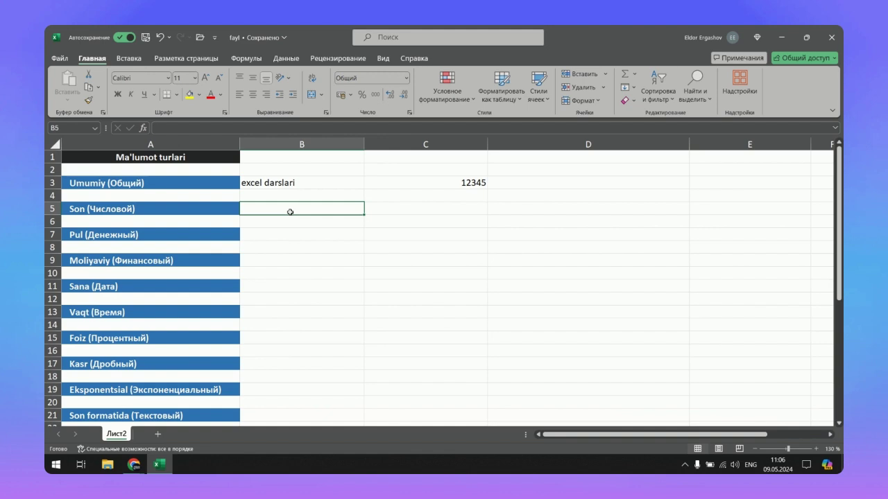
Step: Enter 24569000 in B5 and apply the Числовой format so it shows 24569000,00
{"action": "type", "text": "2456"}
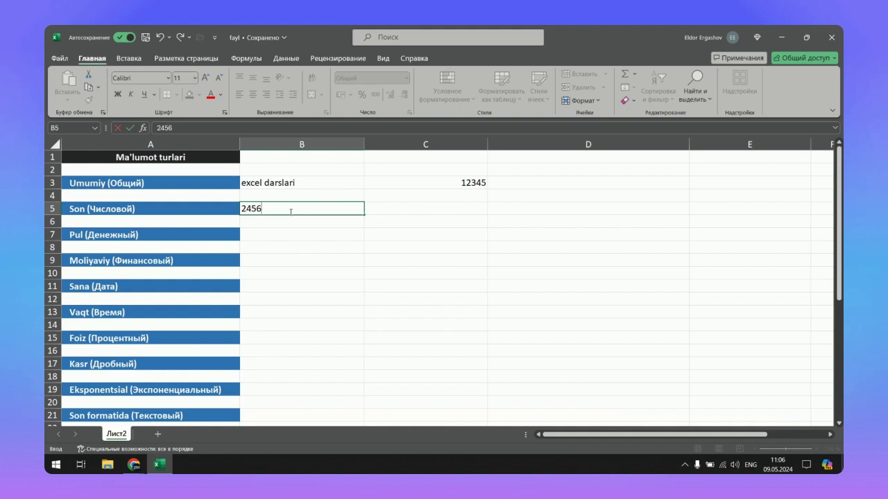
{"action": "type", "text": "9000"}
{"action": "key", "text": "Return"}
{"action": "key", "text": "Up"}
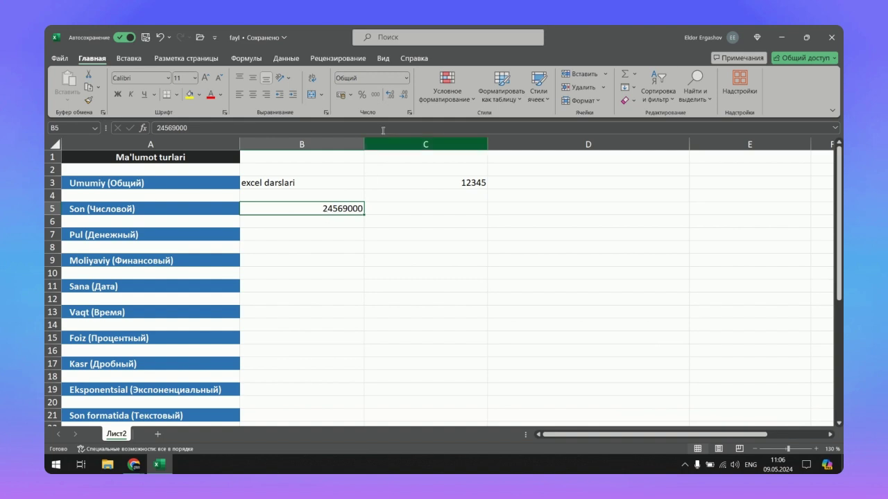
{"action": "left_click", "coordinate": [408, 78]}
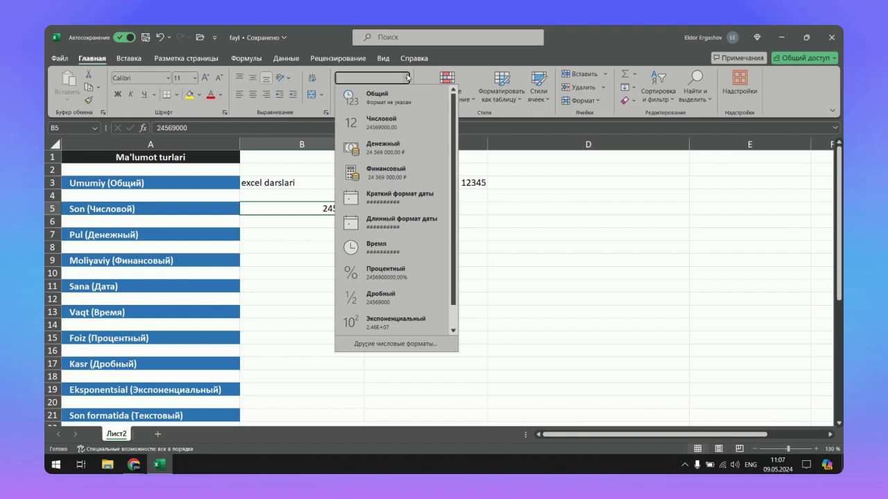
{"action": "left_click", "coordinate": [392, 123]}
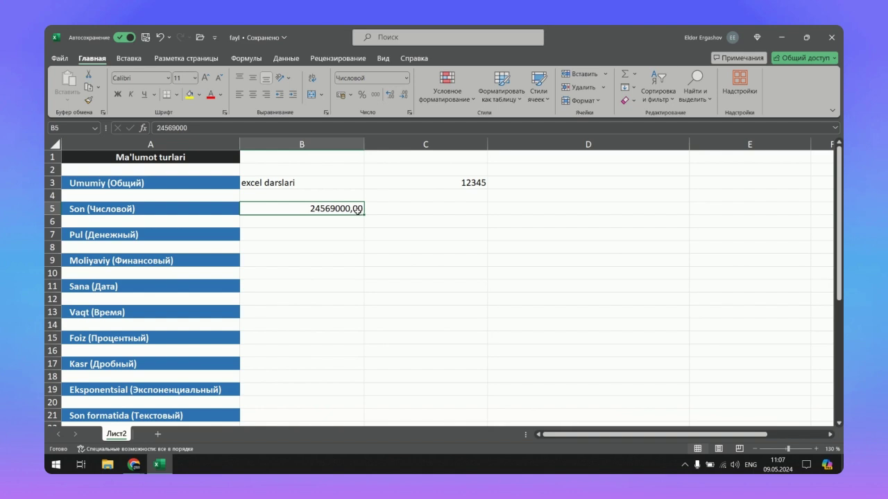
{"action": "left_click", "coordinate": [404, 95]}
{"action": "left_click", "coordinate": [403, 98]}
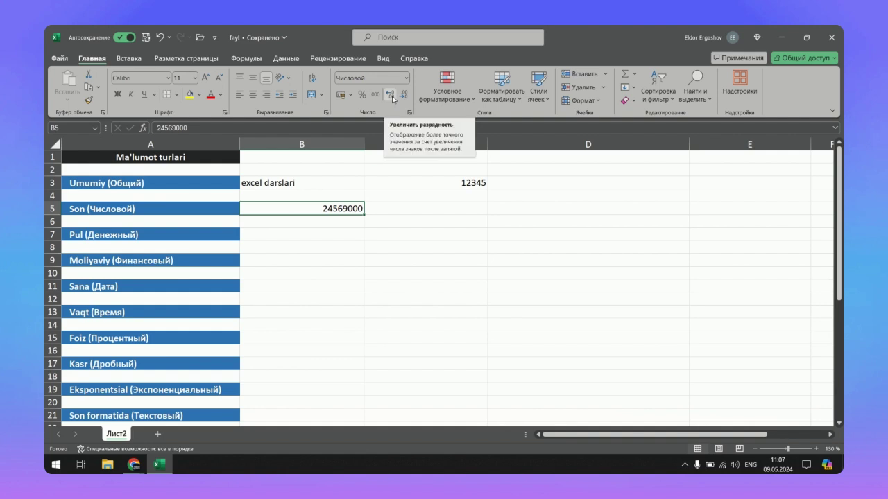
{"action": "left_click", "coordinate": [391, 96]}
{"action": "left_click", "coordinate": [391, 98]}
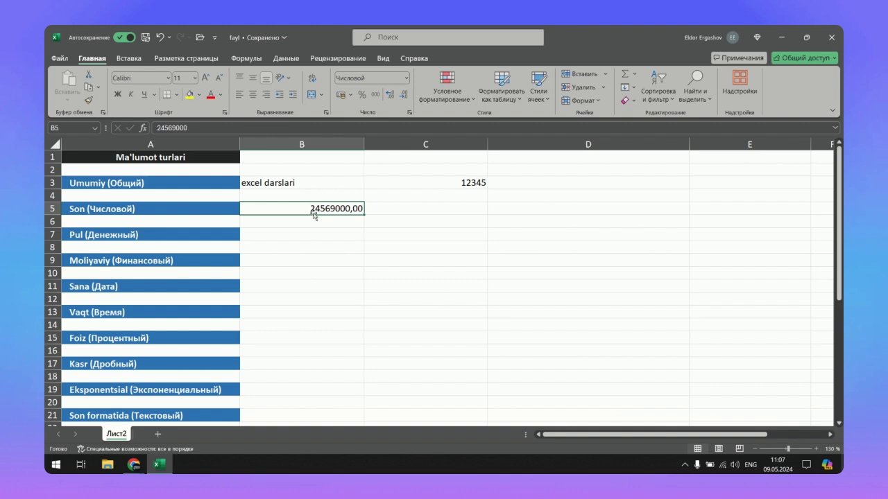
{"action": "left_click", "coordinate": [375, 98]}
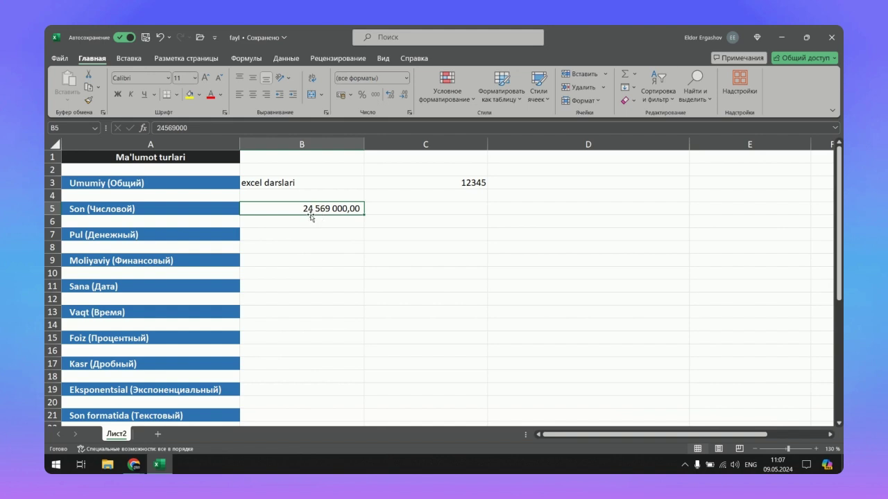
{"action": "left_click", "coordinate": [404, 95]}
{"action": "left_click", "coordinate": [404, 95]}
{"action": "left_click", "coordinate": [406, 77]}
{"action": "left_click", "coordinate": [374, 114]}
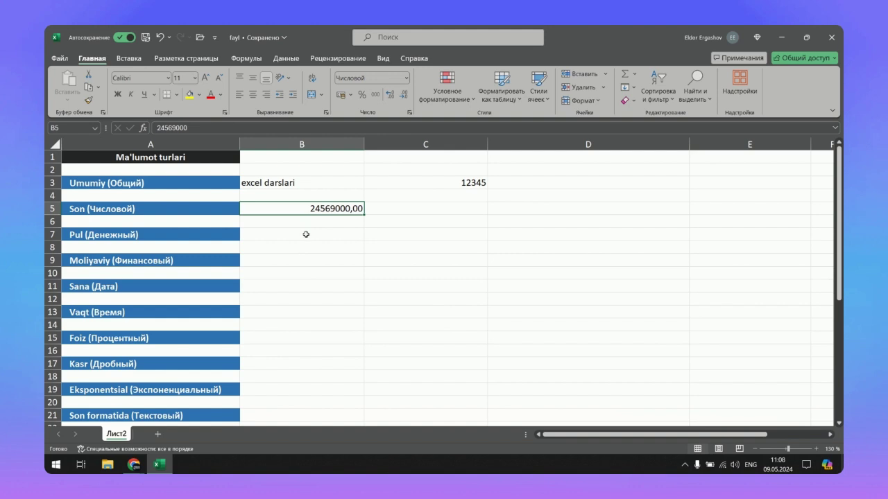
Step: Enter 1500 in B7 beside Pul (Денежный) and 1500 in B9 beside Moliyaviy
{"action": "left_click", "coordinate": [253, 236]}
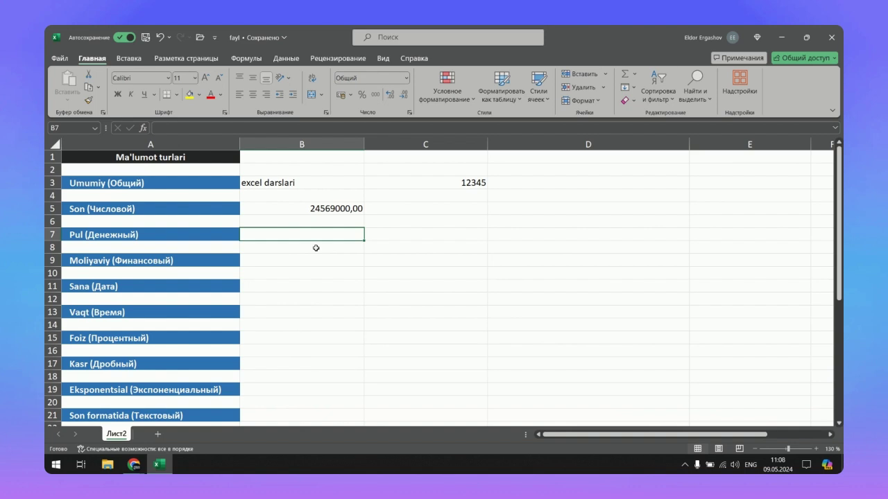
{"action": "type", "text": "1500"}
{"action": "left_click", "coordinate": [316, 247]}
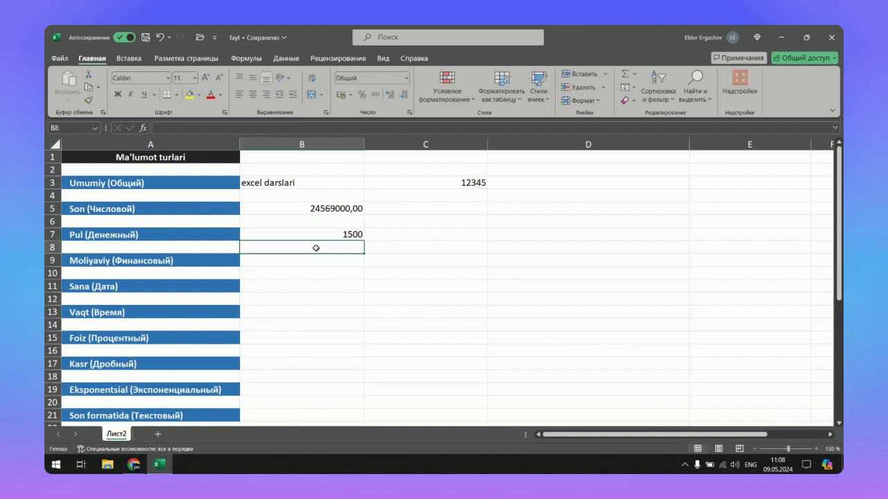
{"action": "left_click", "coordinate": [319, 259]}
{"action": "type", "text": "15"}
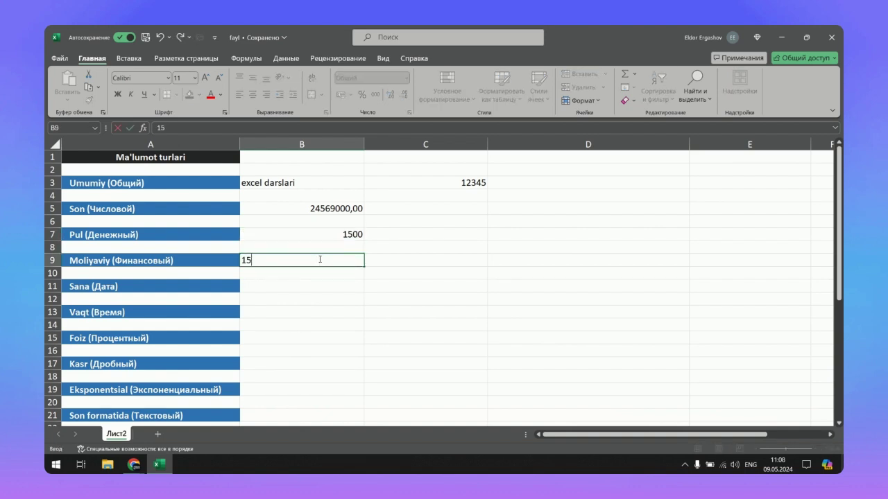
{"action": "type", "text": "0"}
{"action": "key", "text": "Return"}
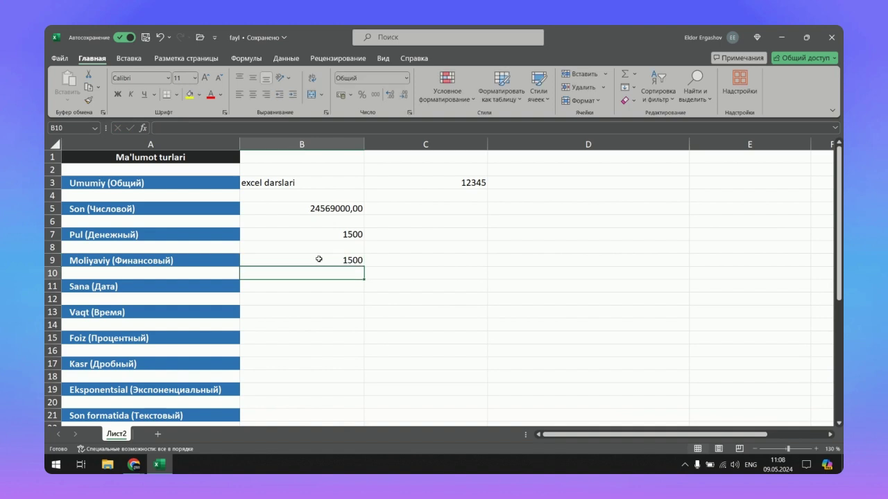
Step: Apply the Денежный format to B7 so it shows 1 500,00 ₽
{"action": "left_click", "coordinate": [335, 239]}
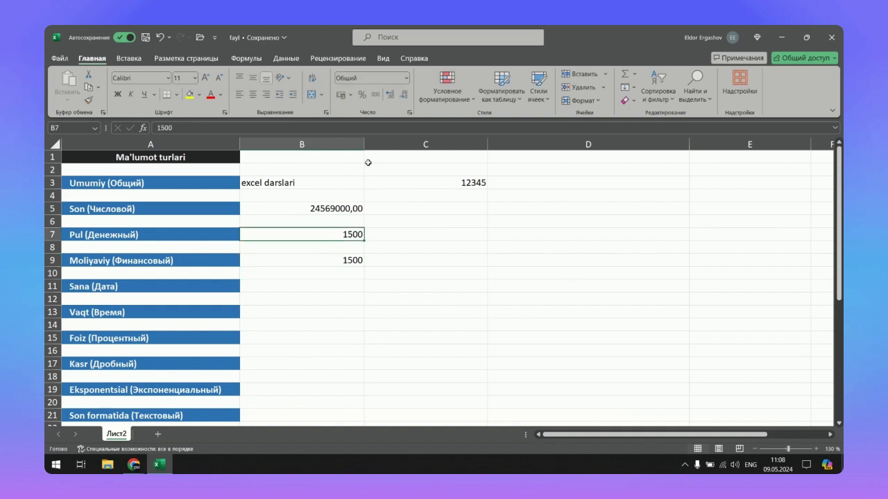
{"action": "left_click", "coordinate": [406, 80]}
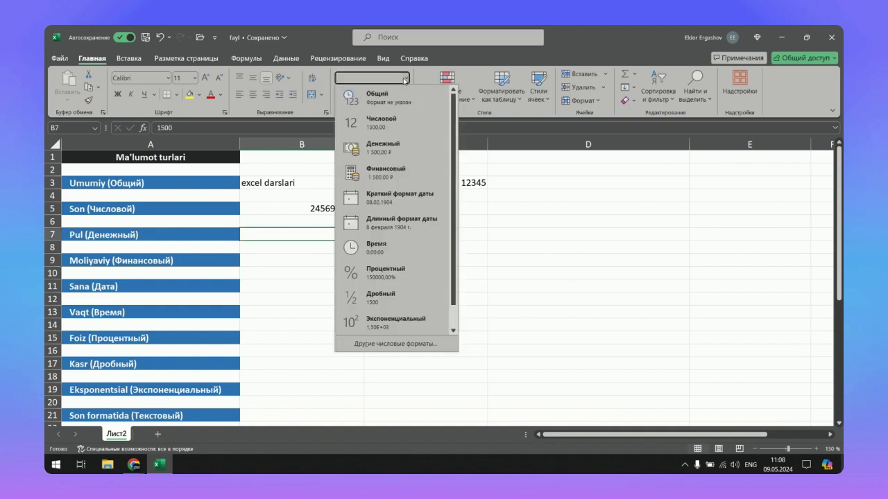
{"action": "left_click", "coordinate": [389, 143]}
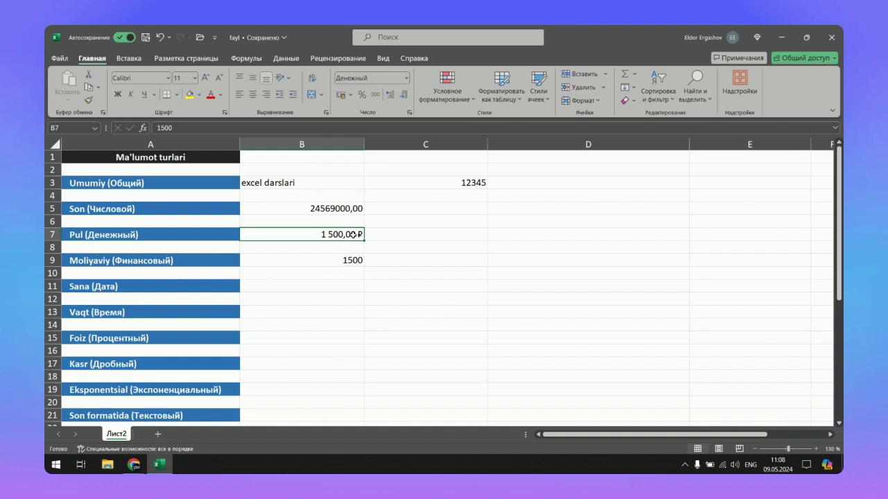
{"action": "right_click", "coordinate": [355, 235]}
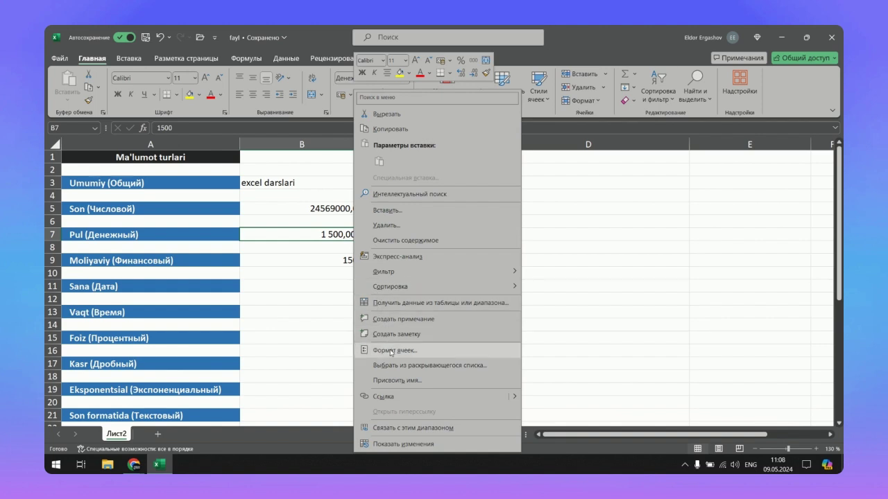
{"action": "left_click", "coordinate": [323, 233]}
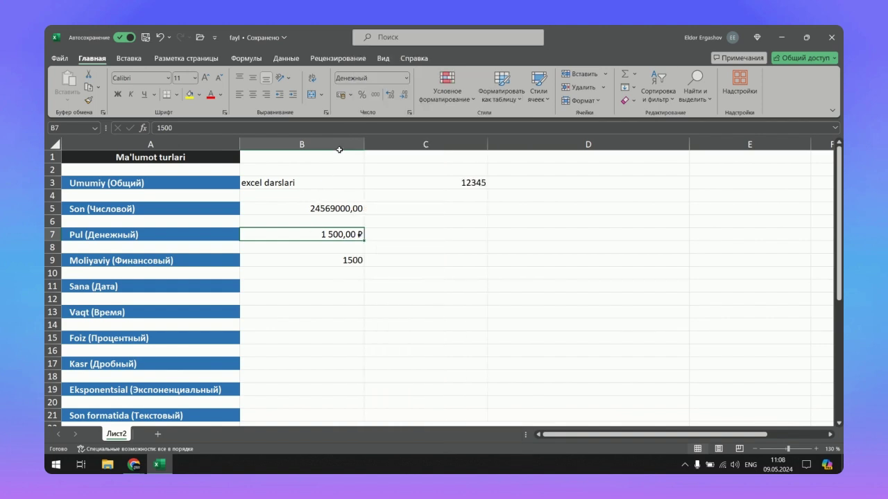
Step: Open the full number format settings for B7 and move the dialog aside
{"action": "left_click", "coordinate": [406, 79]}
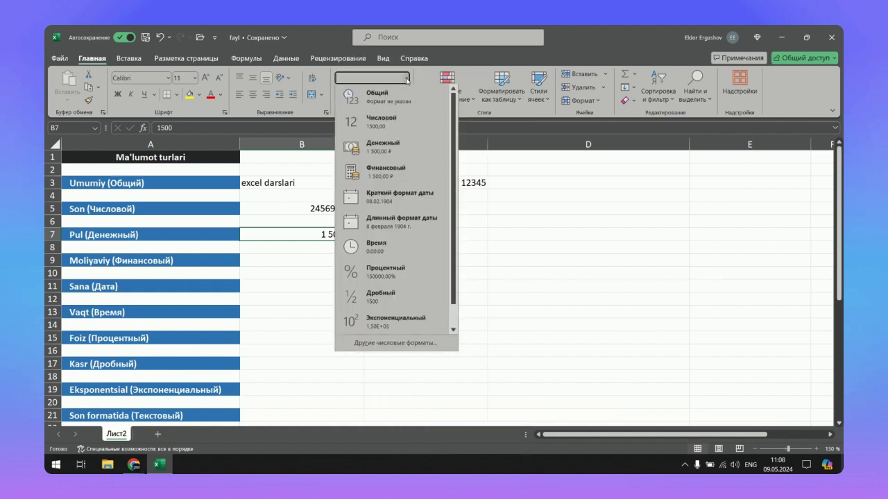
{"action": "left_click", "coordinate": [370, 344]}
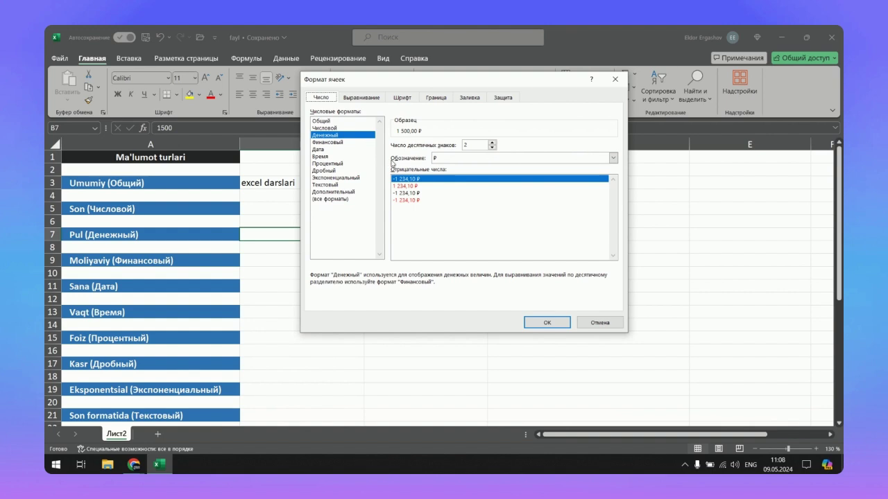
{"action": "left_click", "coordinate": [612, 158]}
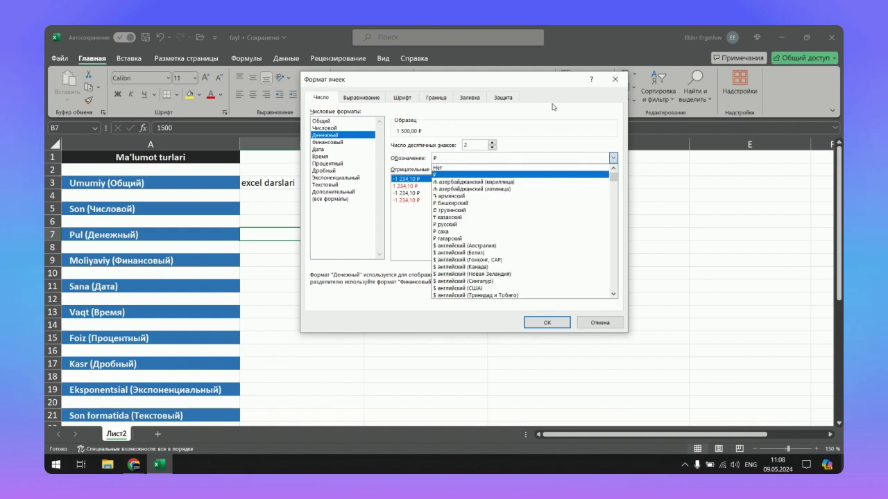
{"action": "left_click", "coordinate": [538, 82]}
{"action": "mouse_move", "coordinate": [525, 79]}
{"action": "left_mouse_down"}
{"action": "mouse_move", "coordinate": [632, 88]}
{"action": "mouse_move", "coordinate": [617, 82]}
{"action": "left_mouse_up"}
Step: Choose so'm узбекский (латиница) as the currency symbol and confirm
{"action": "left_click", "coordinate": [704, 160]}
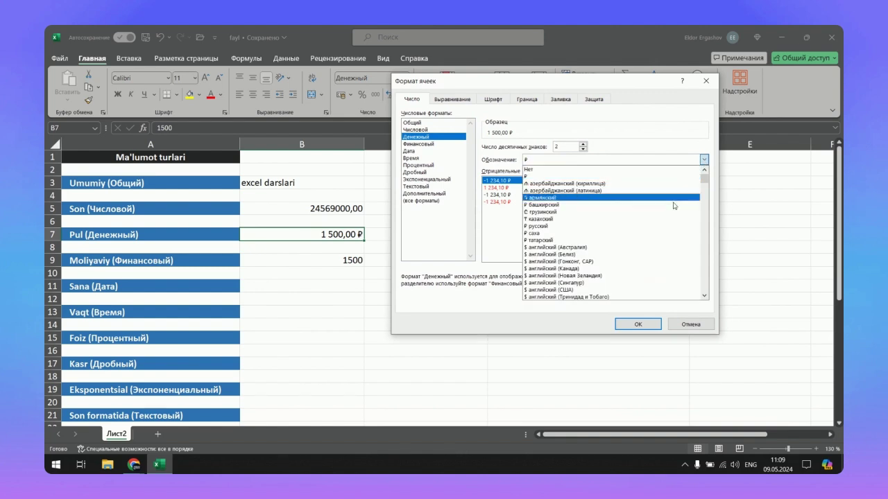
{"action": "scroll", "coordinate": [674, 206], "scroll_direction": "down", "scroll_amount": 2}
{"action": "scroll", "coordinate": [624, 215], "scroll_direction": "down", "scroll_amount": 2}
{"action": "scroll", "coordinate": [578, 222], "scroll_direction": "down", "scroll_amount": 1}
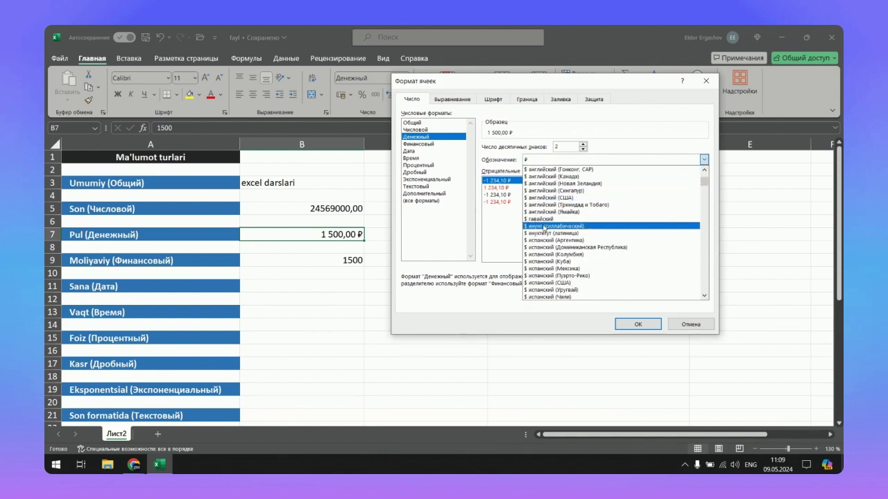
{"action": "scroll", "coordinate": [548, 247], "scroll_direction": "down", "scroll_amount": 2}
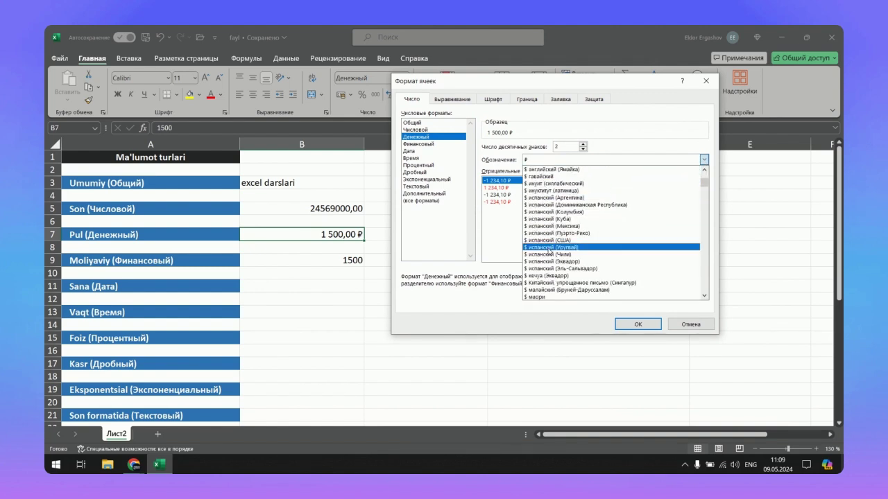
{"action": "scroll", "coordinate": [548, 248], "scroll_direction": "down", "scroll_amount": 2}
{"action": "scroll", "coordinate": [549, 247], "scroll_direction": "down", "scroll_amount": 1}
{"action": "scroll", "coordinate": [551, 246], "scroll_direction": "down", "scroll_amount": 1}
{"action": "scroll", "coordinate": [553, 246], "scroll_direction": "down", "scroll_amount": 2}
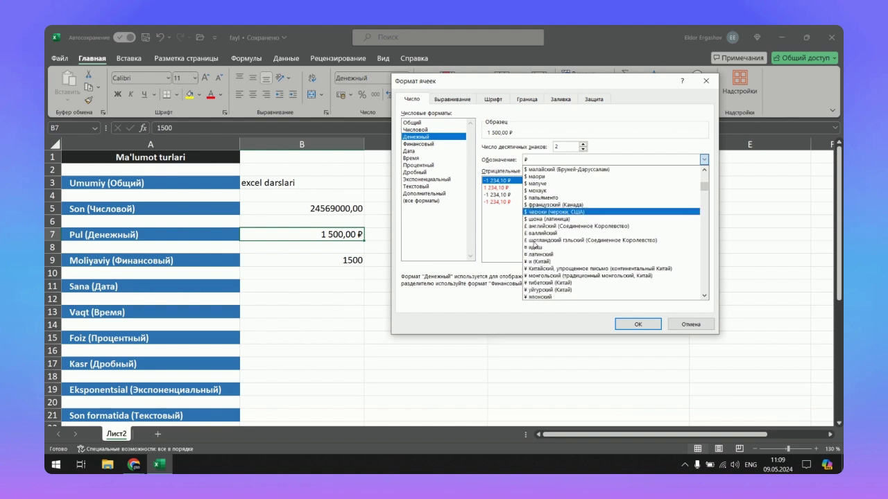
{"action": "left_click_drag", "start_coordinate": [704, 186], "coordinate": [704, 232]}
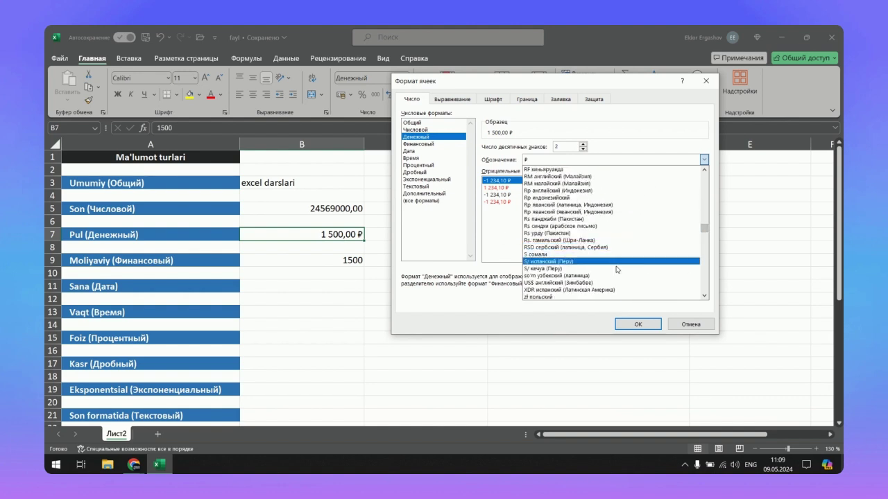
{"action": "left_click", "coordinate": [574, 277]}
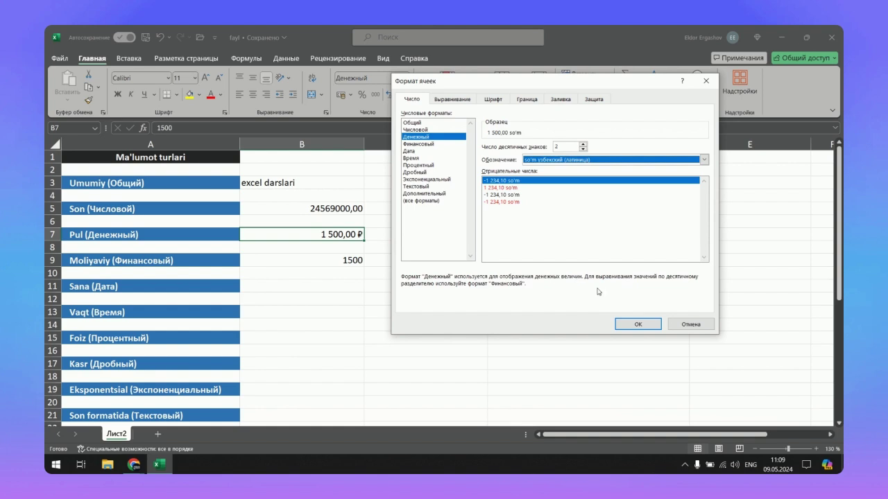
{"action": "left_click", "coordinate": [638, 323]}
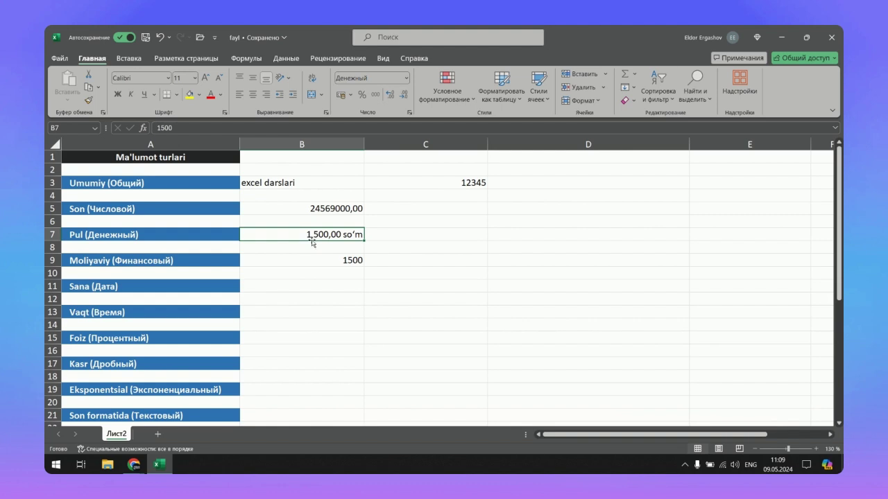
Step: Replace B7's value with 0 so it reads 0,00 so'm
{"action": "double_click", "coordinate": [329, 238]}
{"action": "key", "text": "BackSpace"}
{"action": "key", "text": "BackSpace"}
{"action": "key", "text": "BackSpace"}
{"action": "type", "text": "0"}
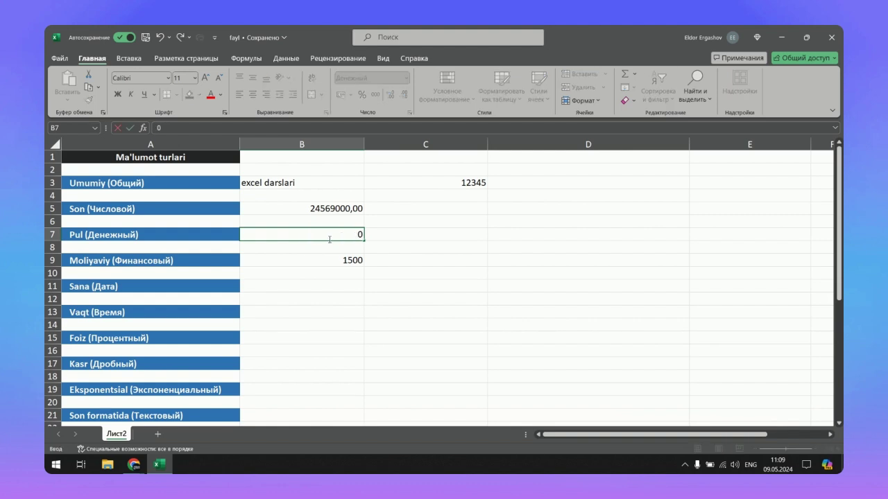
{"action": "key", "text": "Return"}
{"action": "left_click", "coordinate": [317, 235]}
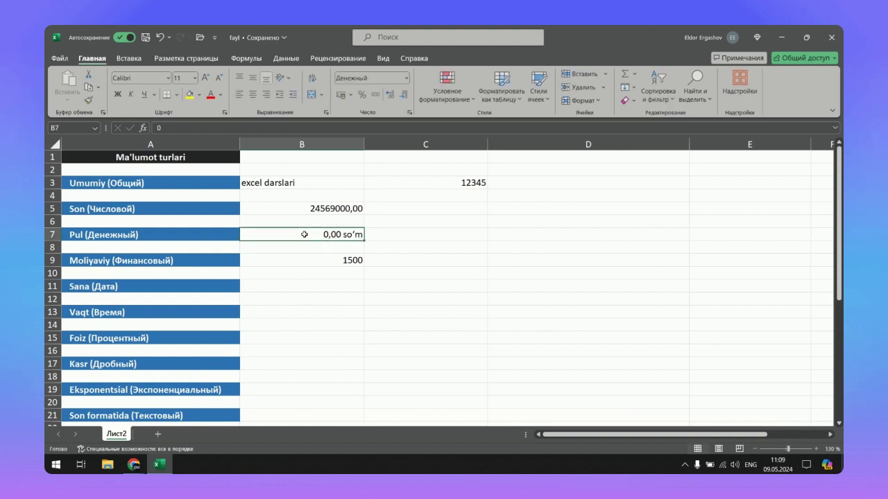
Step: Give B9 the Финансовый format with 0 shown as a dash, and type 01,02,2024 in B11
{"action": "left_click", "coordinate": [332, 268]}
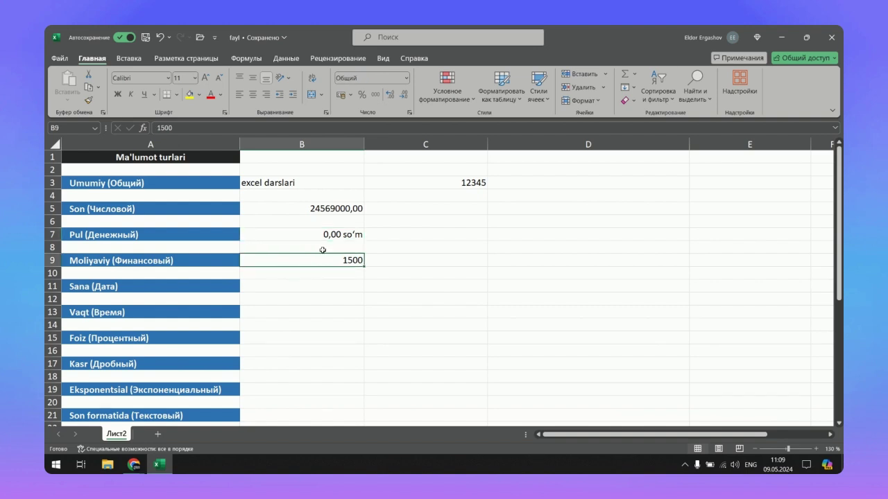
{"action": "left_click", "coordinate": [408, 77]}
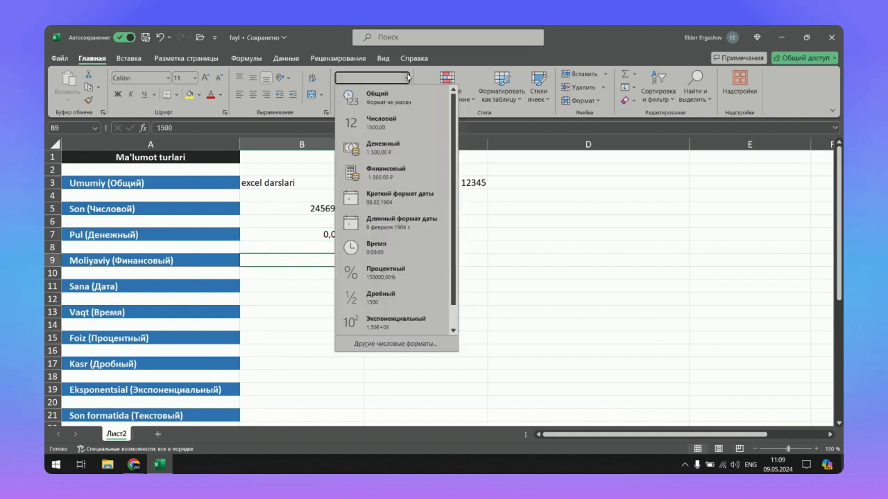
{"action": "left_click", "coordinate": [382, 171]}
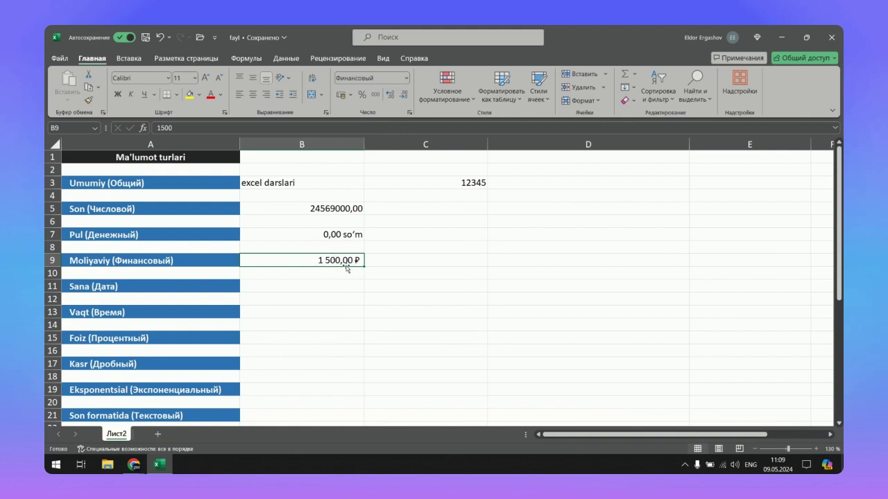
{"action": "type", "text": "0"}
{"action": "key", "text": "Return"}
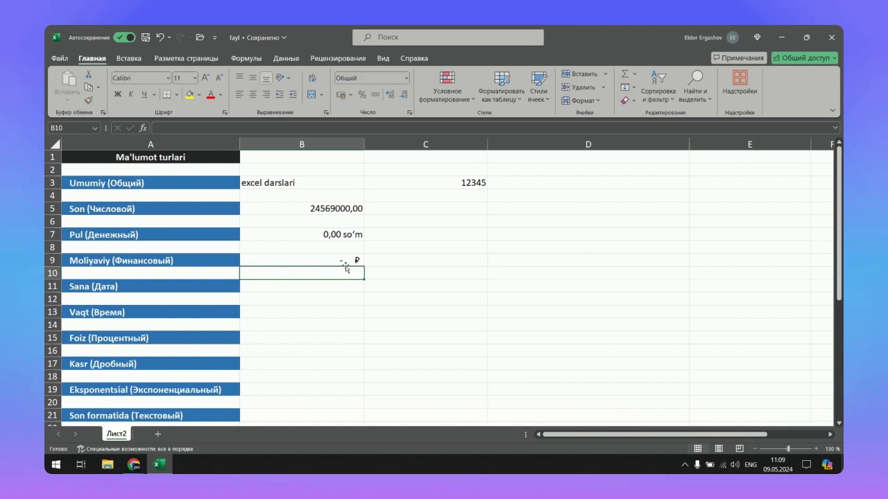
{"action": "left_click", "coordinate": [337, 260]}
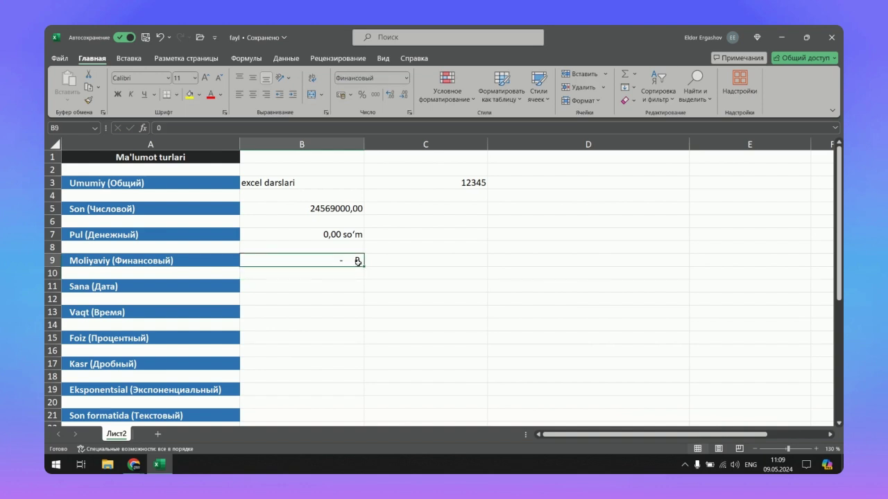
{"action": "left_click", "coordinate": [348, 236]}
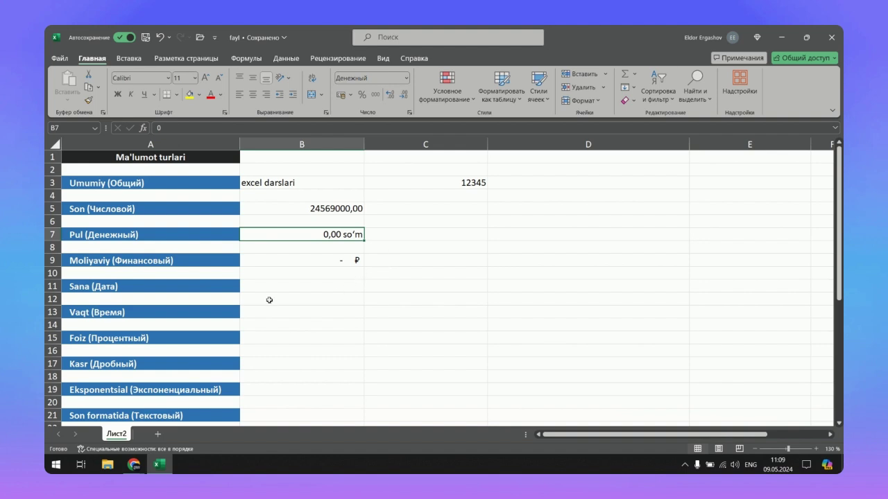
{"action": "left_click", "coordinate": [315, 289]}
{"action": "type", "text": "01,02,2024"}
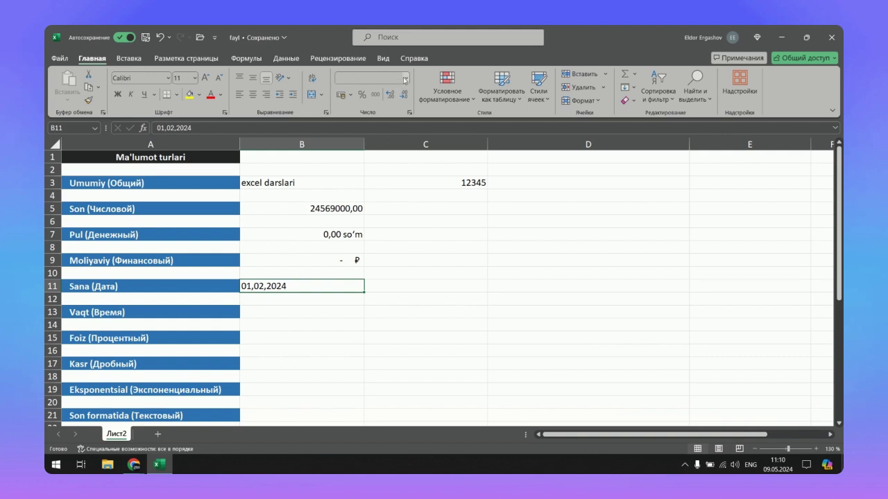
Step: Try applying the long date format to the 01,02,2024 text in B11
{"action": "left_click", "coordinate": [406, 78]}
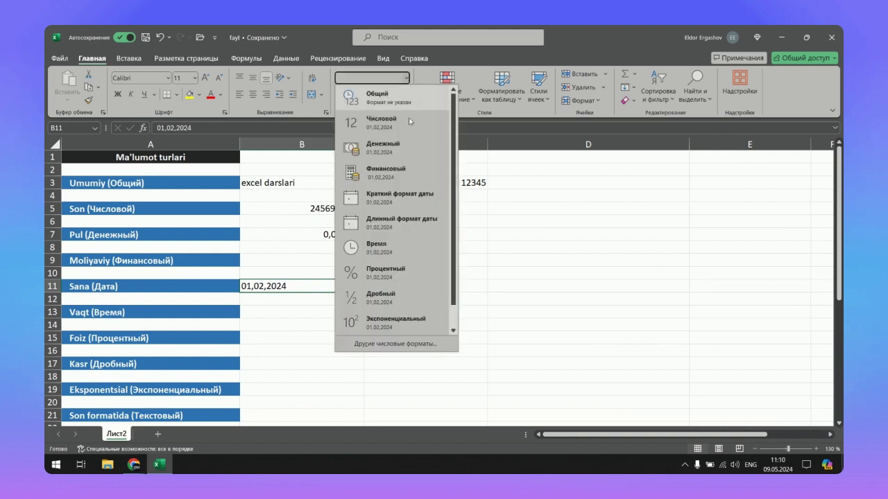
{"action": "left_click", "coordinate": [395, 225]}
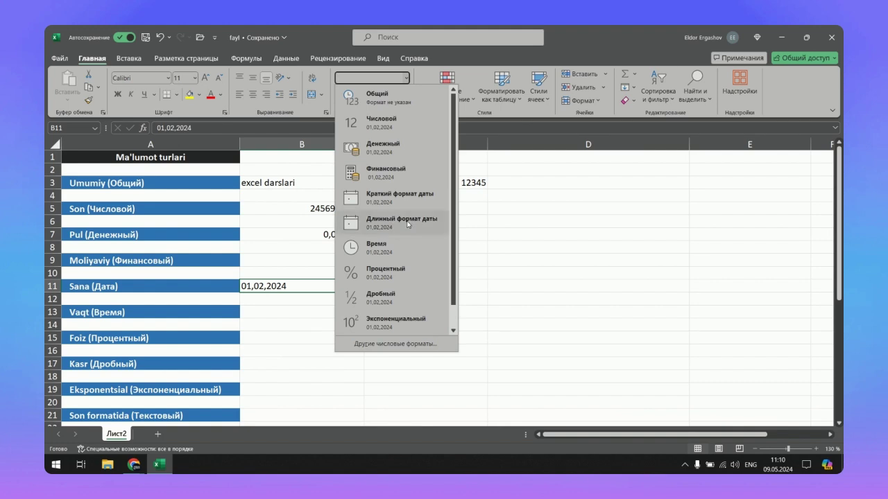
{"action": "left_click", "coordinate": [406, 78]}
{"action": "left_click", "coordinate": [404, 226]}
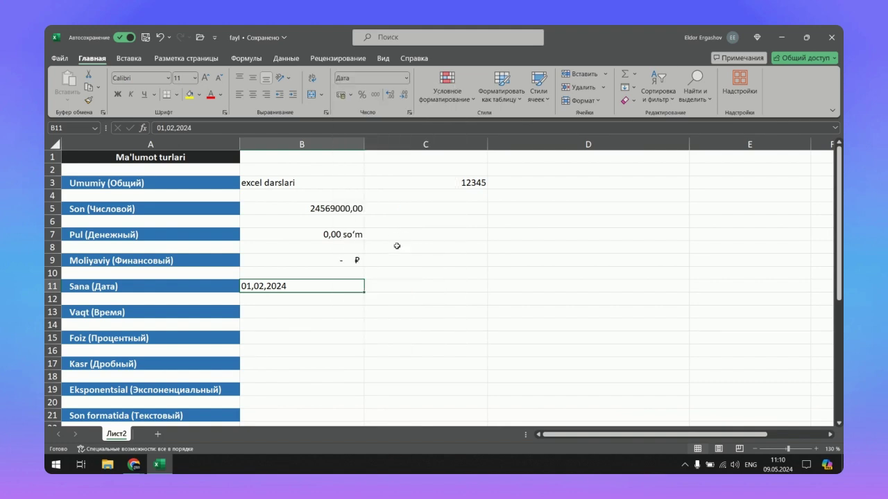
{"action": "left_click", "coordinate": [383, 286]}
Step: Format B35's date as the long date 9 мая 2024 г
{"action": "scroll", "coordinate": [394, 280], "scroll_direction": "down", "scroll_amount": 4}
{"action": "scroll", "coordinate": [393, 274], "scroll_direction": "down", "scroll_amount": 1}
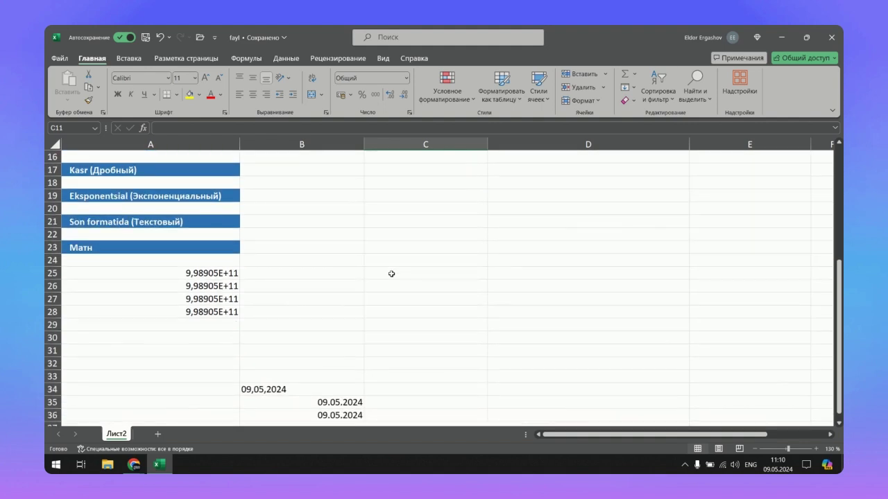
{"action": "scroll", "coordinate": [393, 271], "scroll_direction": "down", "scroll_amount": 4}
{"action": "left_click", "coordinate": [334, 249]}
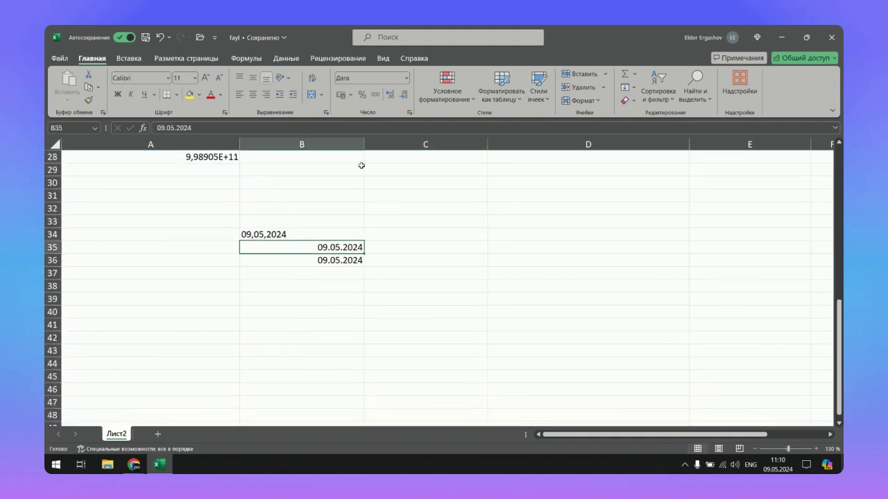
{"action": "left_click", "coordinate": [406, 78]}
{"action": "left_click", "coordinate": [400, 223]}
{"action": "double_click", "coordinate": [304, 247]}
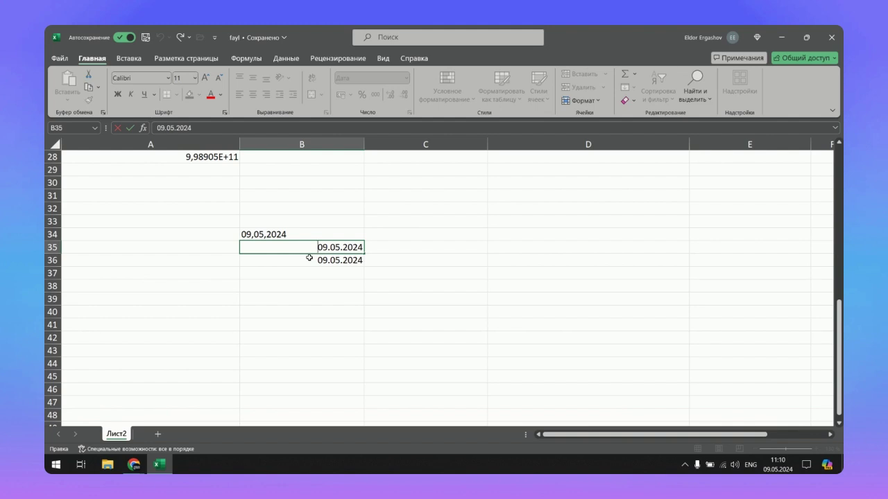
{"action": "left_click", "coordinate": [321, 264]}
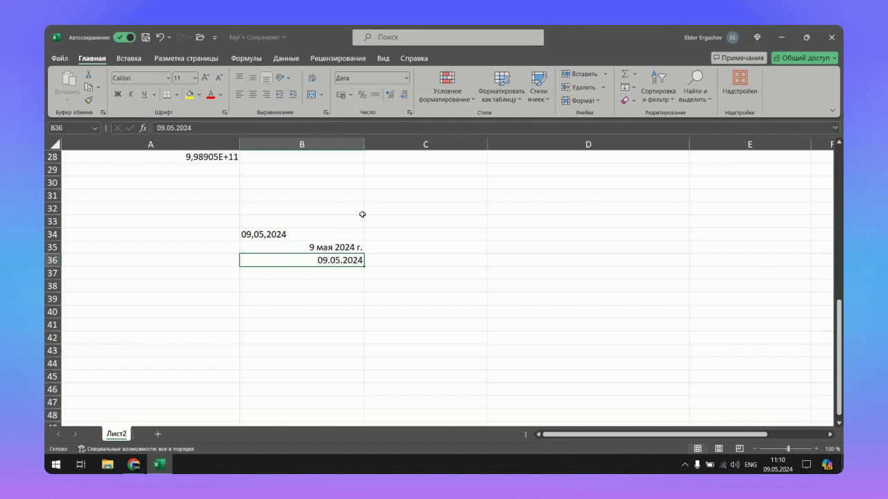
{"action": "scroll", "coordinate": [303, 280], "scroll_direction": "up", "scroll_amount": 9}
{"action": "left_click", "coordinate": [303, 284]}
Step: Enter 1 in B11 and show it as the short date 01.01.1900
{"action": "type", "text": "1"}
{"action": "left_click", "coordinate": [409, 290]}
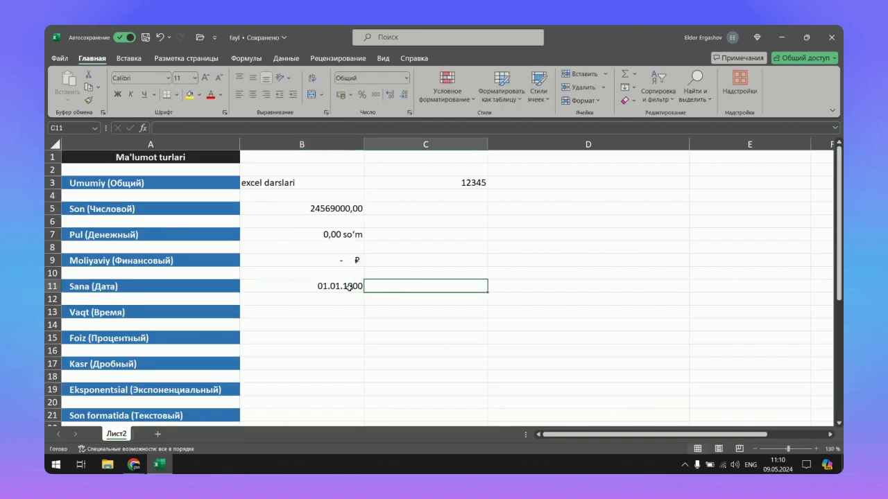
{"action": "left_click", "coordinate": [340, 289]}
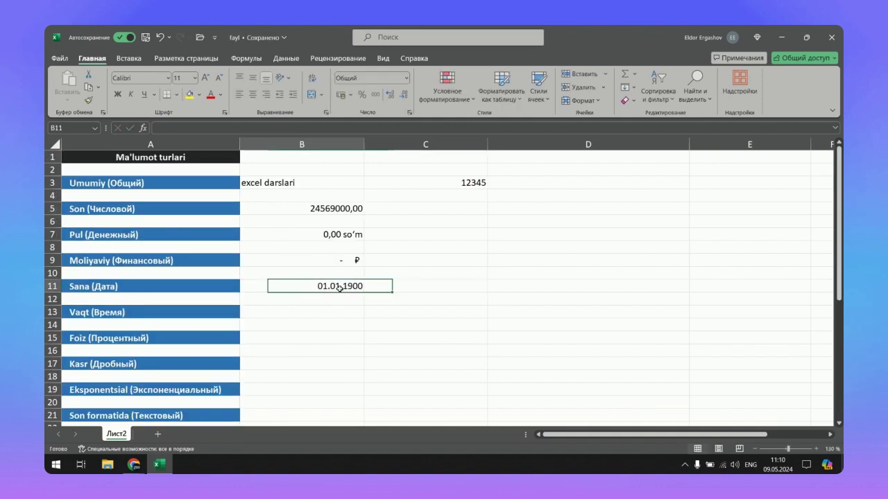
{"action": "left_click", "coordinate": [407, 78]}
{"action": "left_click", "coordinate": [374, 90]}
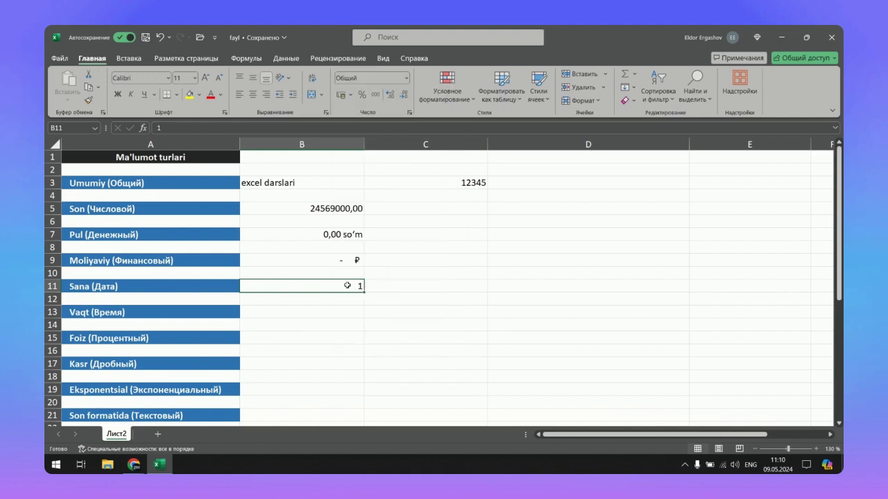
{"action": "left_click", "coordinate": [407, 78]}
{"action": "left_click", "coordinate": [404, 198]}
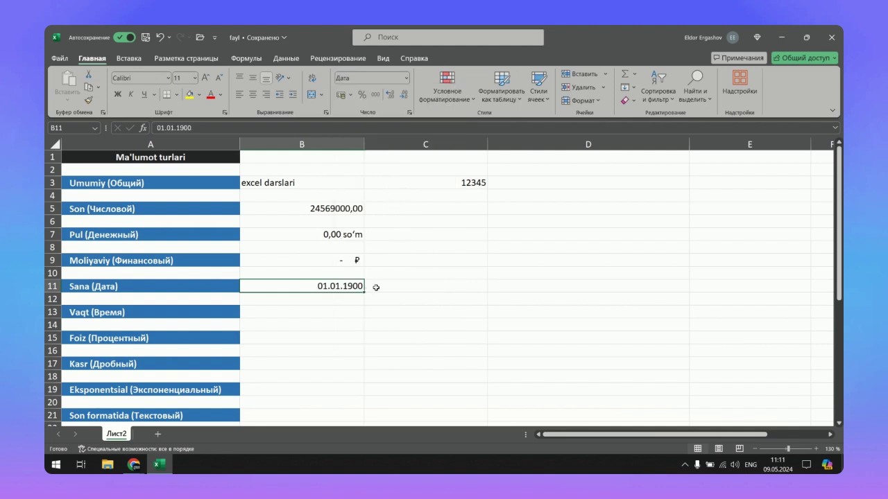
{"action": "left_click", "coordinate": [407, 78]}
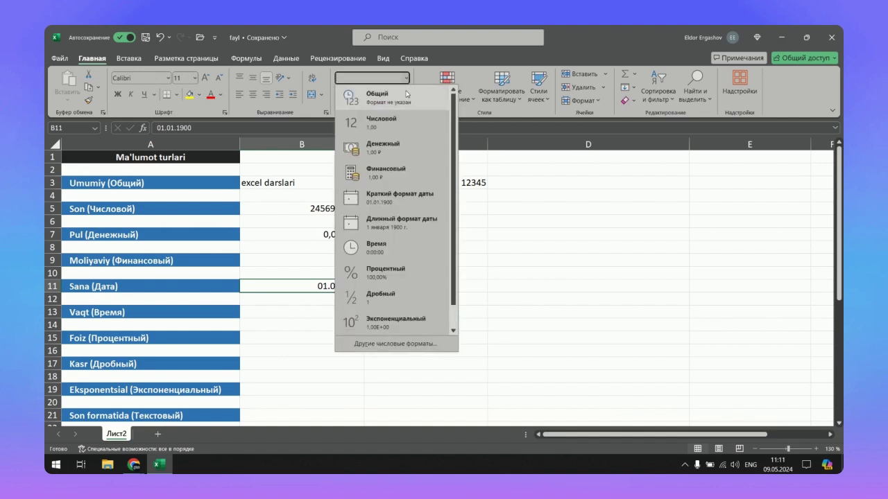
{"action": "left_click", "coordinate": [402, 199]}
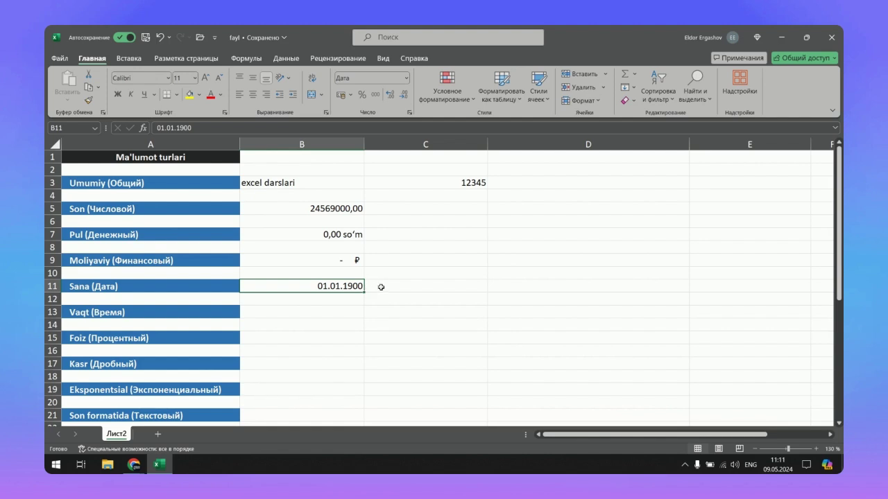
Step: Enter 42000 in C11 and format it as the short date 27.12.2014
{"action": "left_click", "coordinate": [382, 286]}
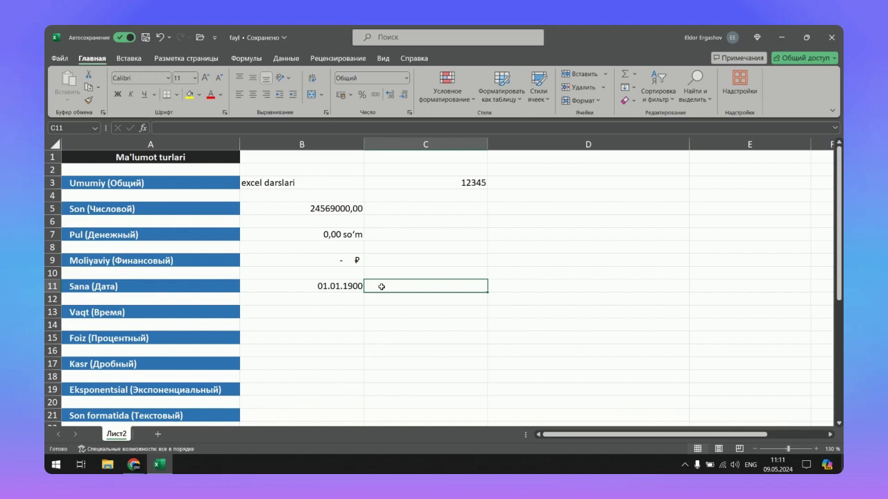
{"action": "type", "text": "42000"}
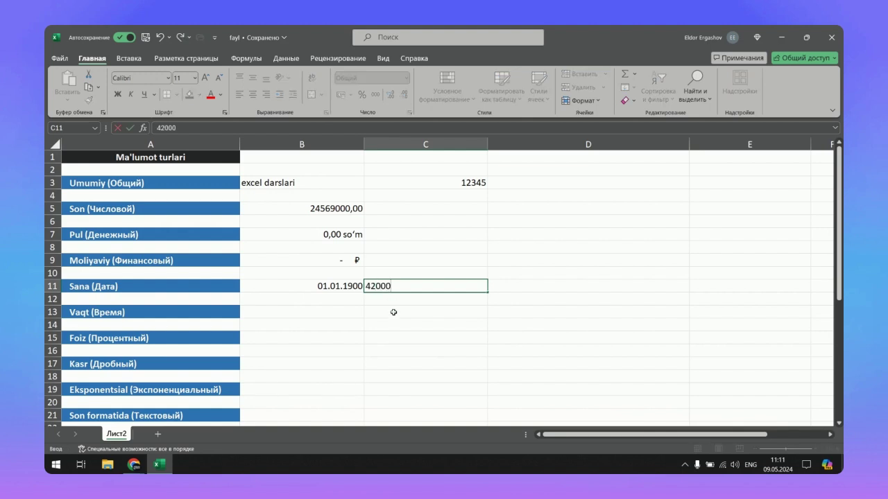
{"action": "key", "text": "Return"}
{"action": "left_click", "coordinate": [382, 288]}
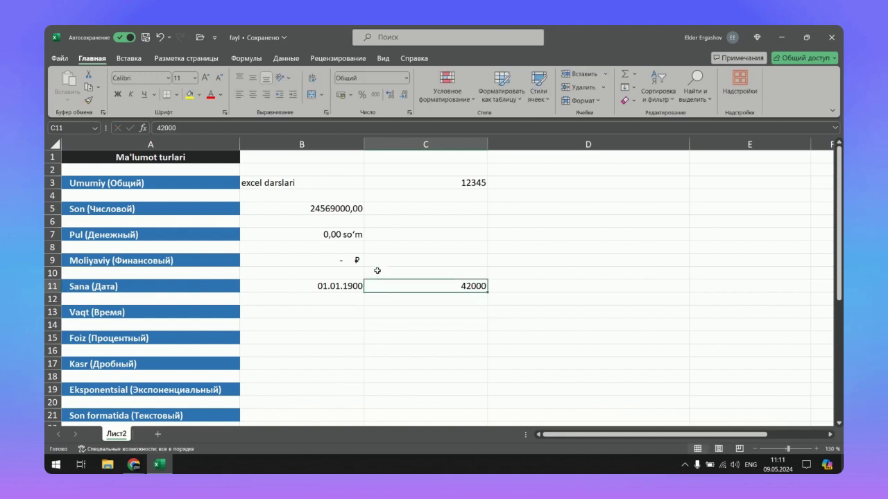
{"action": "left_click", "coordinate": [408, 77]}
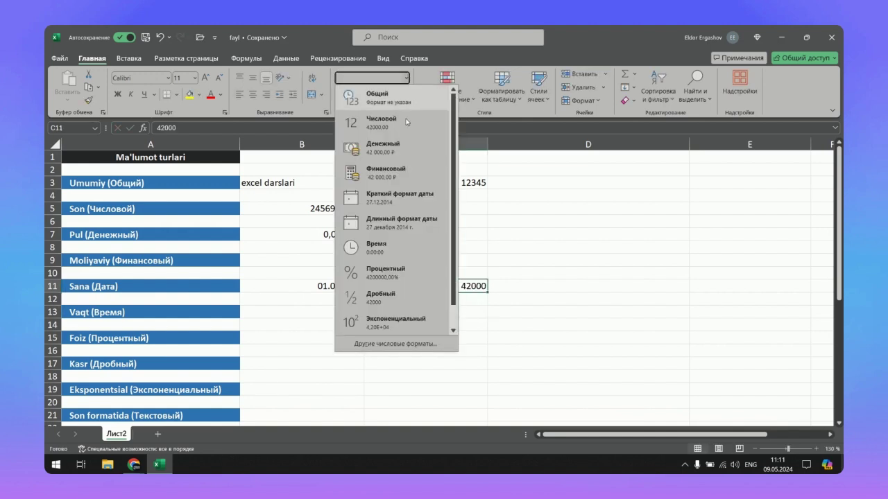
{"action": "left_click", "coordinate": [383, 196]}
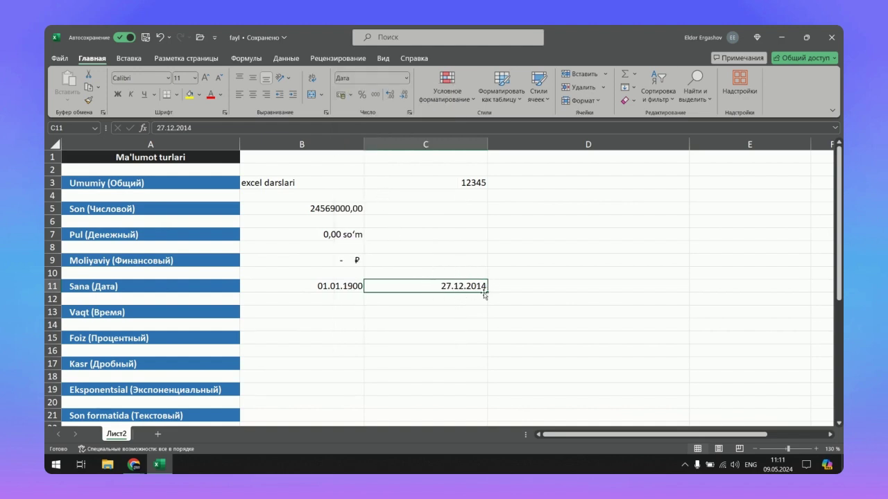
{"action": "left_click", "coordinate": [407, 77]}
{"action": "left_click", "coordinate": [389, 95]}
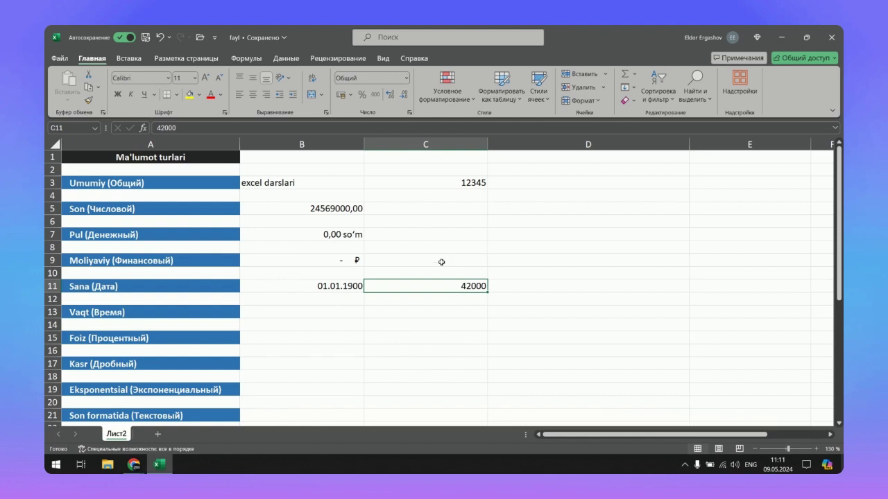
{"action": "left_click", "coordinate": [408, 77]}
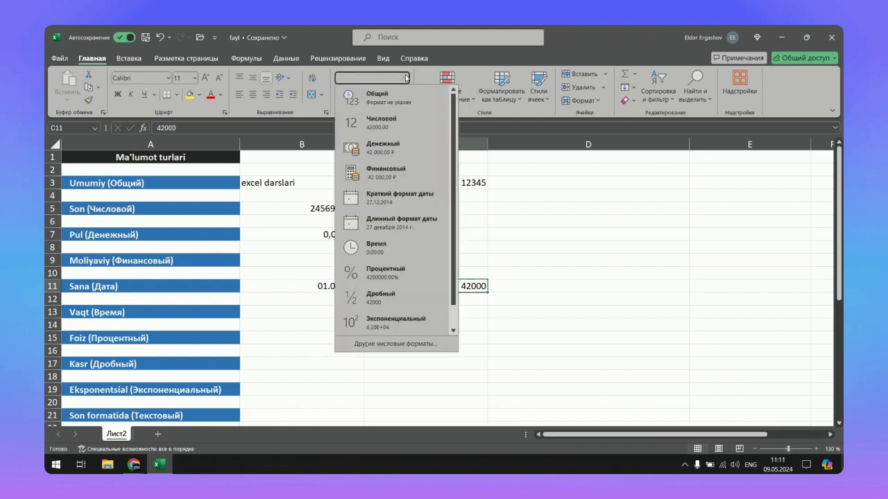
{"action": "left_click", "coordinate": [400, 199]}
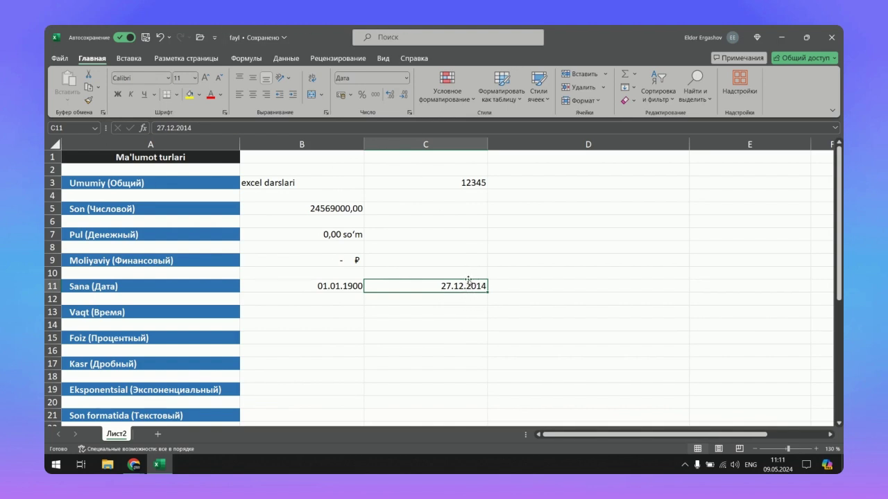
{"action": "left_click", "coordinate": [347, 285]}
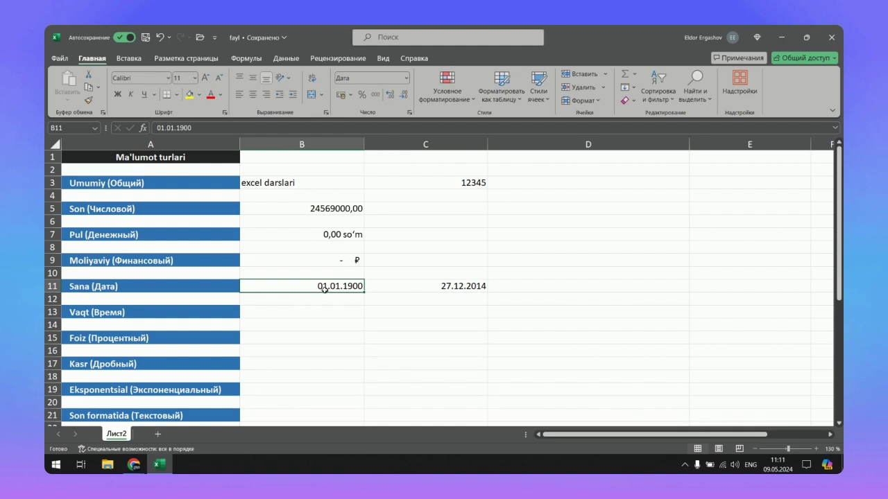
{"action": "left_click", "coordinate": [544, 275]}
{"action": "type", "text": "="}
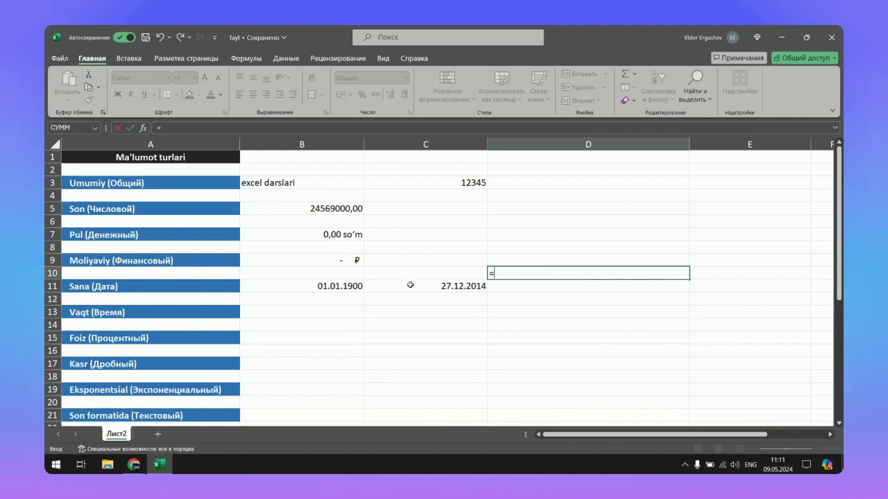
Step: Enter =B11+5 in D10 so it shows 06.01.1900
{"action": "left_click", "coordinate": [342, 285]}
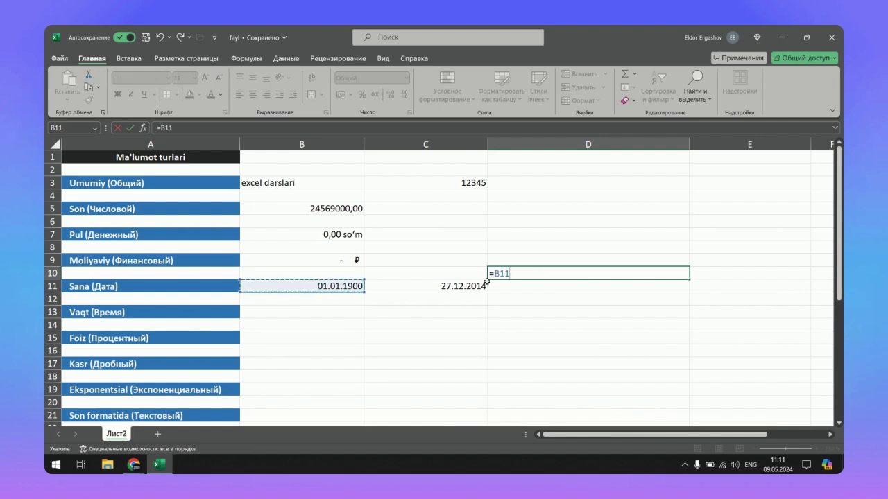
{"action": "type", "text": "+5"}
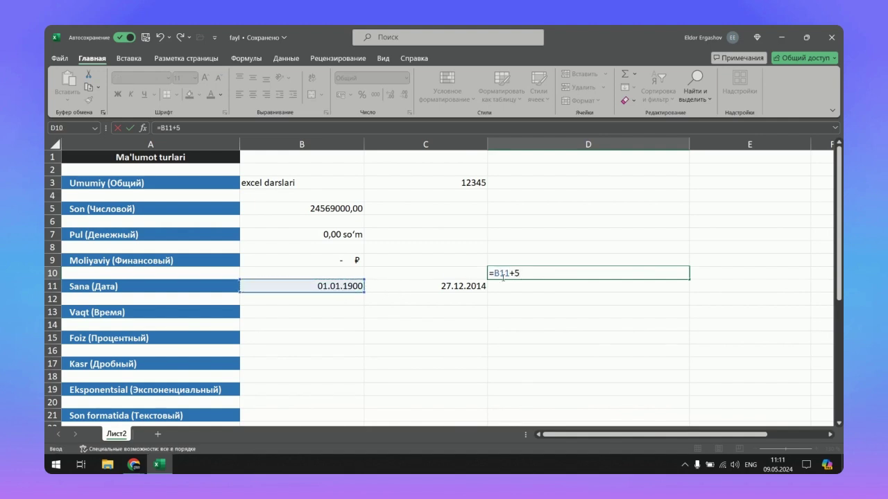
{"action": "key", "text": "Return"}
{"action": "left_click", "coordinate": [517, 274]}
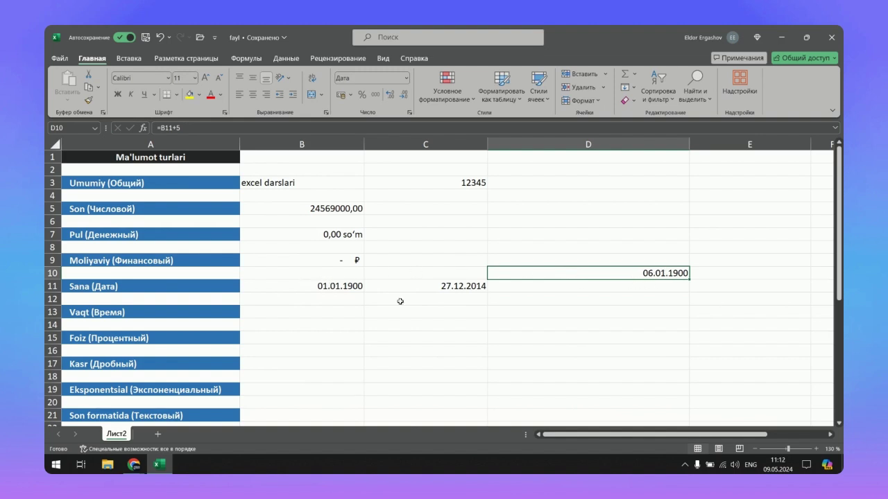
Step: Enter =B11-2 in D11, which displays as #### signs
{"action": "left_click", "coordinate": [512, 286]}
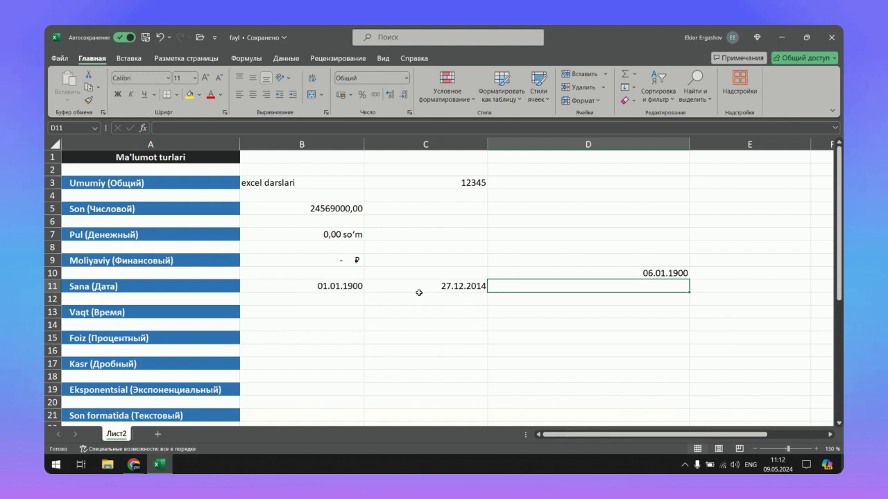
{"action": "type", "text": "="}
{"action": "left_click", "coordinate": [333, 286]}
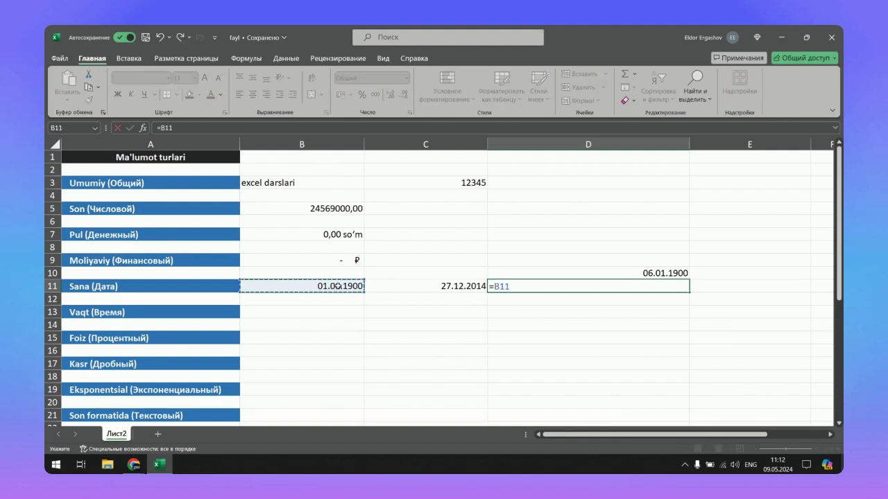
{"action": "type", "text": "-"}
{"action": "type", "text": "C11"}
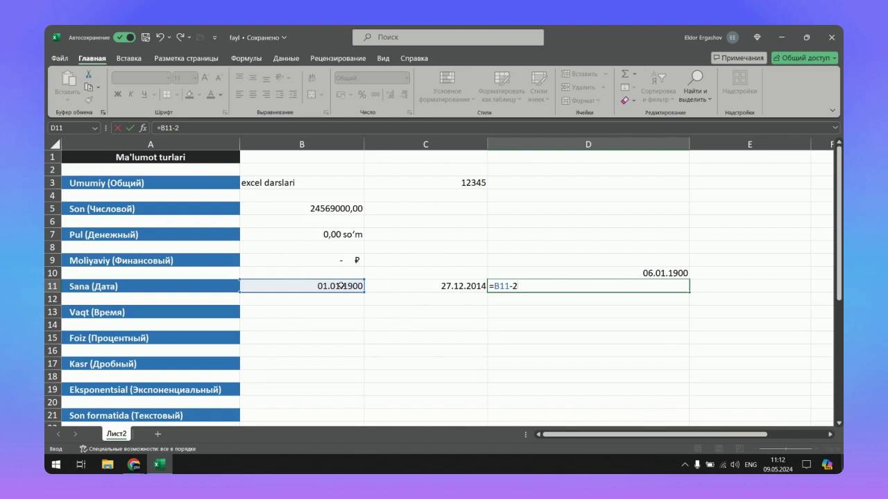
{"action": "key", "text": "Return"}
{"action": "left_click", "coordinate": [521, 286]}
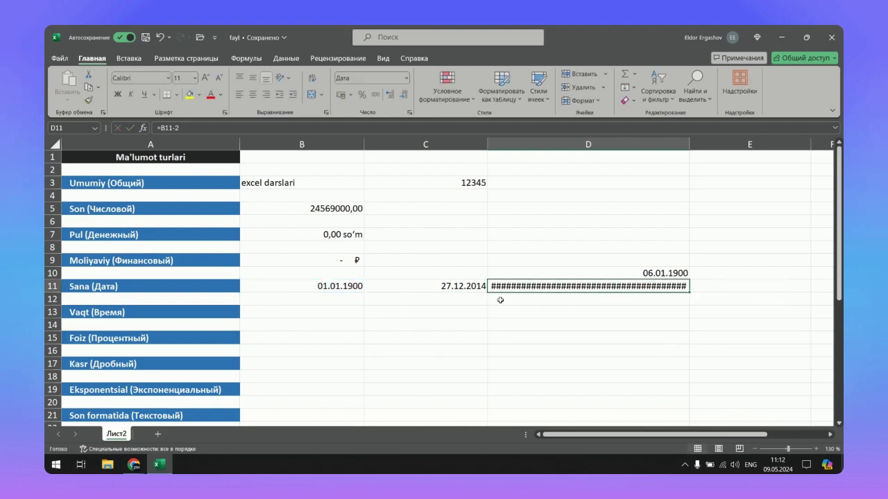
Step: Enter the times 2:50:00 in B13 and 2:45:17 in C13
{"action": "left_click", "coordinate": [298, 312]}
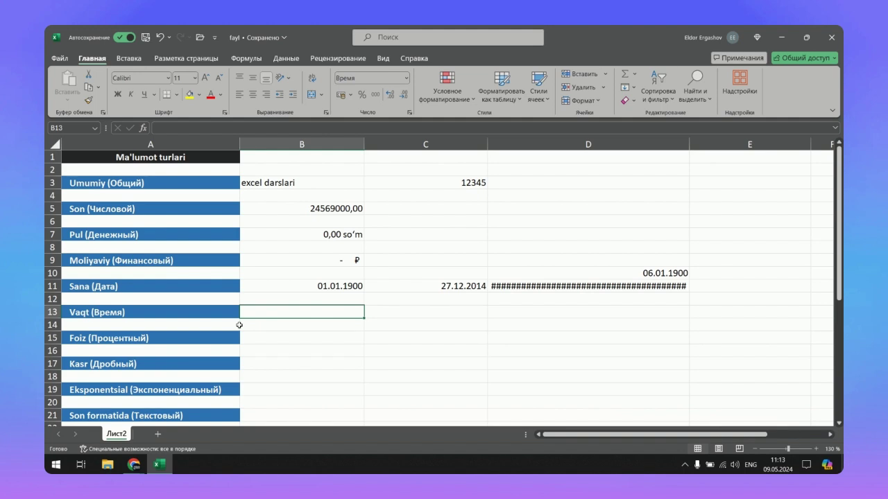
{"action": "type", "text": "02"}
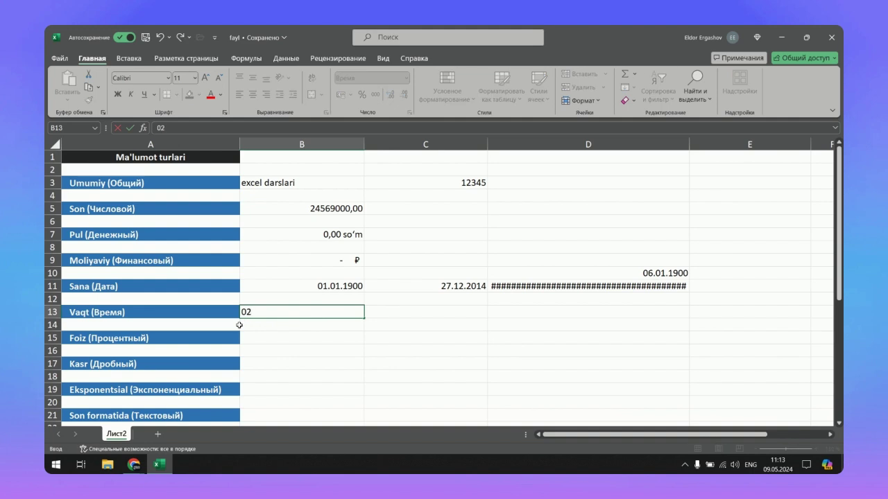
{"action": "type", "text": "50"}
{"action": "key", "text": "Return"}
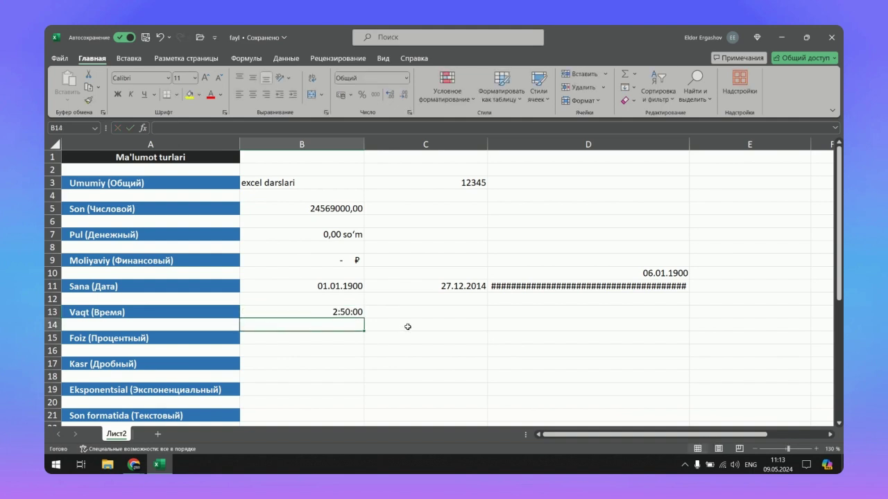
{"action": "left_click", "coordinate": [397, 312]}
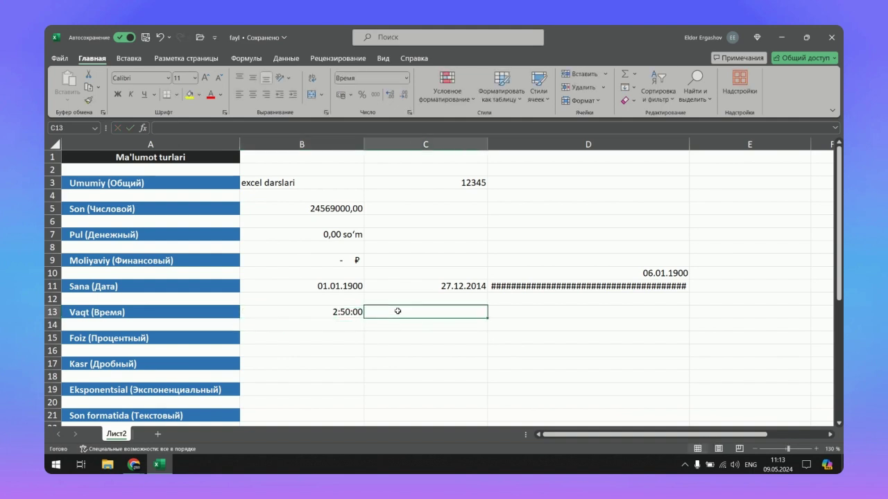
{"action": "type", "text": "02:"}
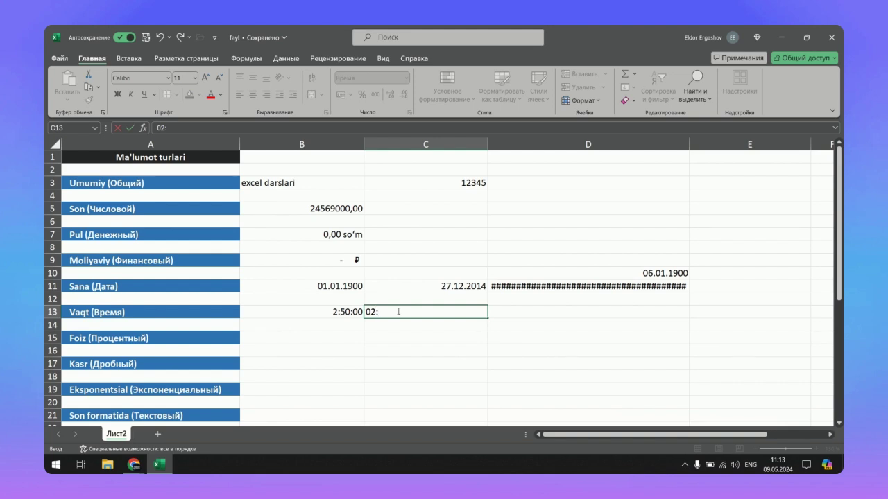
{"action": "type", "text": "45:17"}
{"action": "key", "text": "Return"}
{"action": "left_click", "coordinate": [393, 312]}
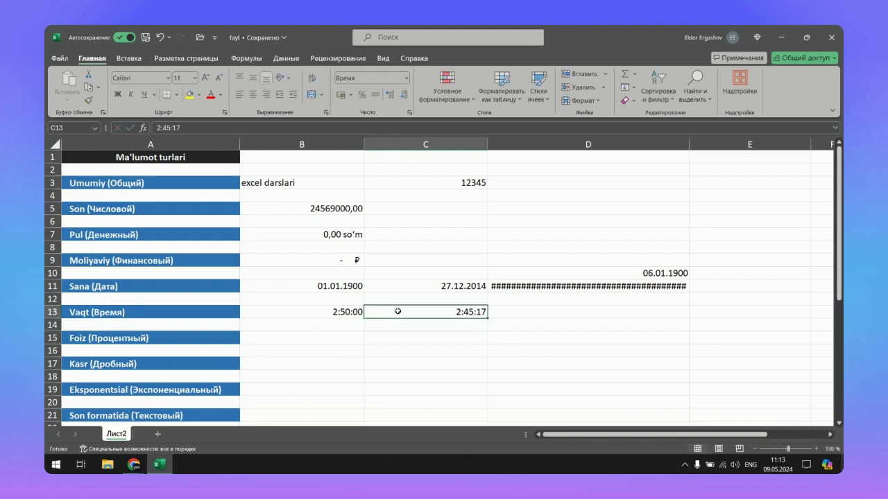
Step: Show B13 in the Время format, then switch it to Общий so it reads 0,118055556
{"action": "left_click", "coordinate": [329, 314]}
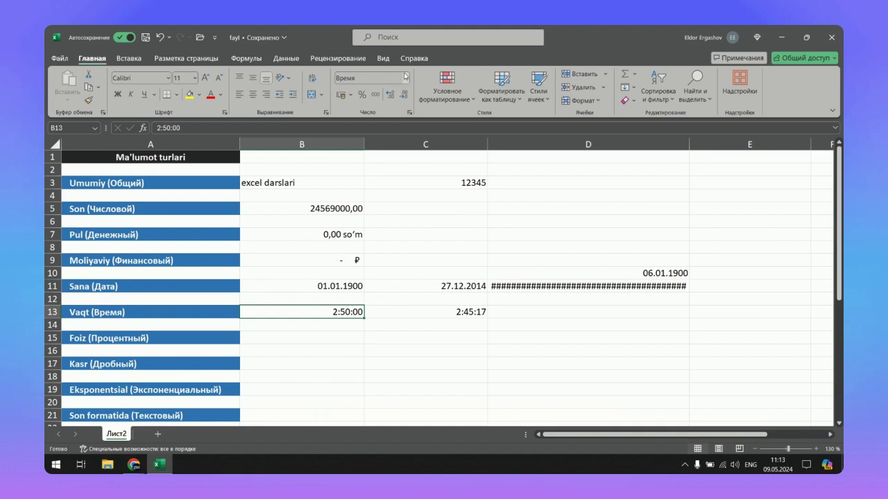
{"action": "left_click", "coordinate": [406, 77]}
{"action": "left_click", "coordinate": [380, 254]}
{"action": "left_click", "coordinate": [406, 78]}
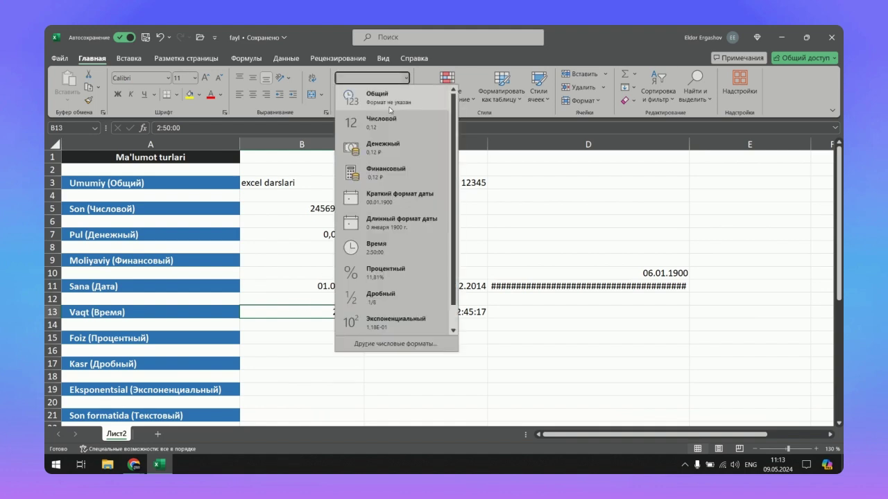
{"action": "left_click", "coordinate": [374, 92]}
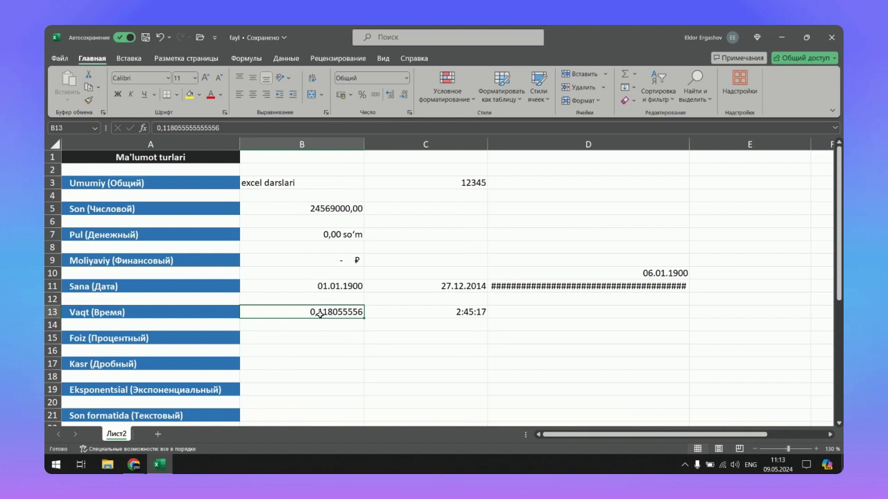
Step: Type the notes 100%=1 in B15 and 0 va 1 in C15
{"action": "left_click", "coordinate": [302, 341]}
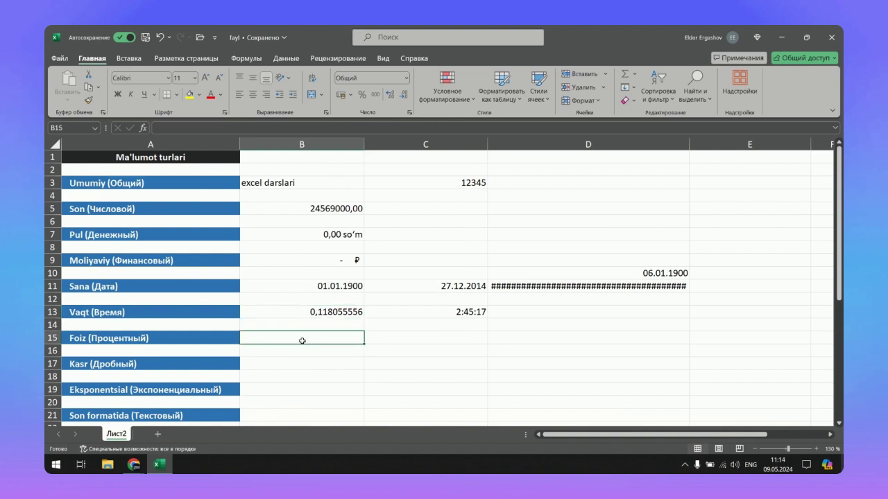
{"action": "type", "text": "100"}
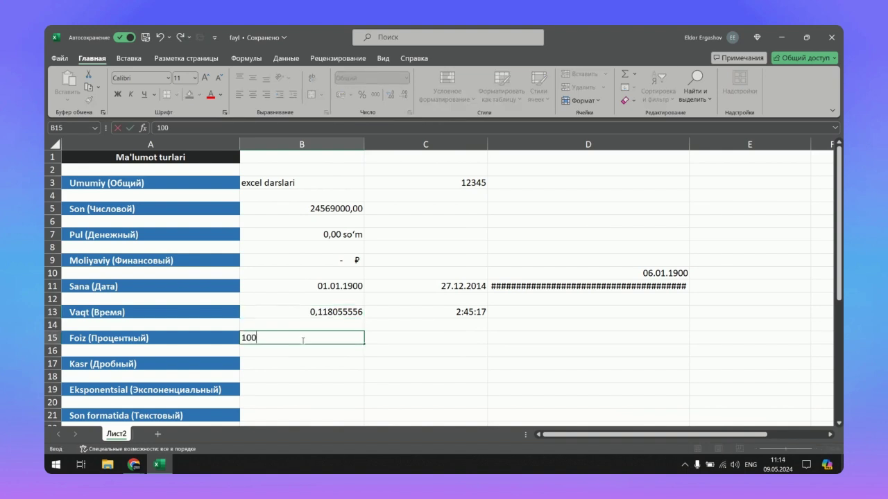
{"action": "type", "text": "%="}
{"action": "type", "text": "1"}
{"action": "key", "text": "Return"}
{"action": "left_click", "coordinate": [303, 341]}
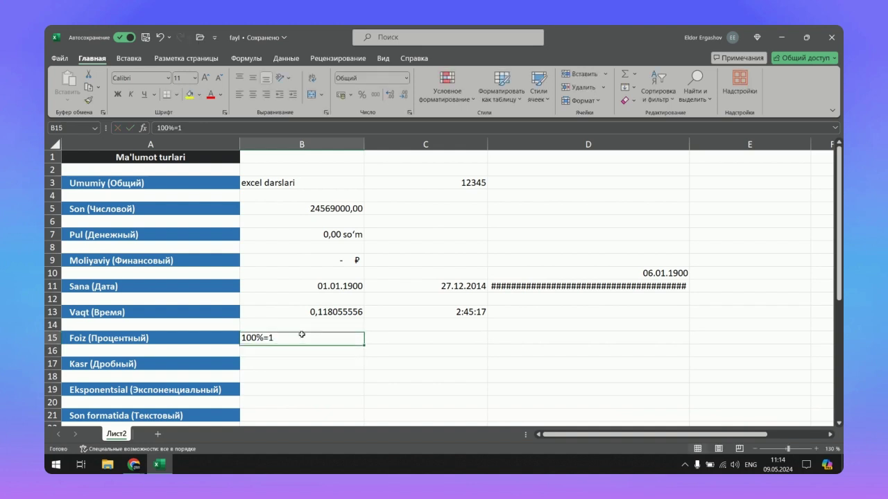
{"action": "left_click", "coordinate": [367, 342]}
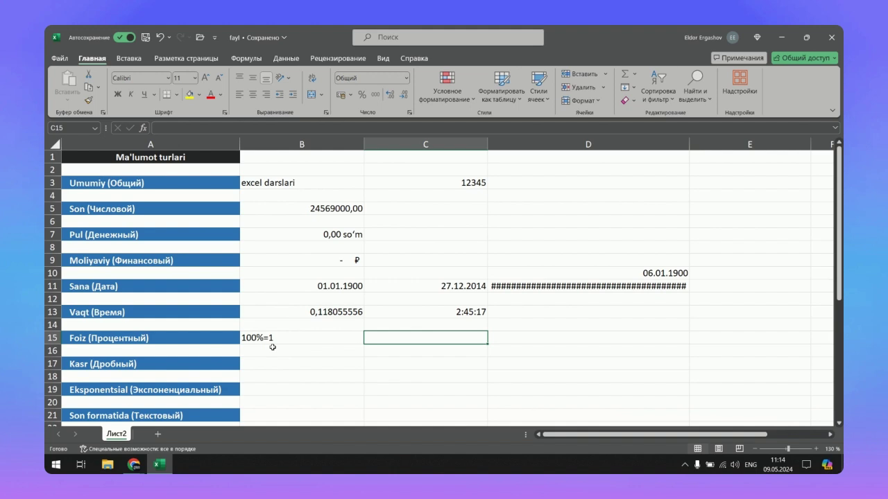
{"action": "type", "text": "0 va 1"}
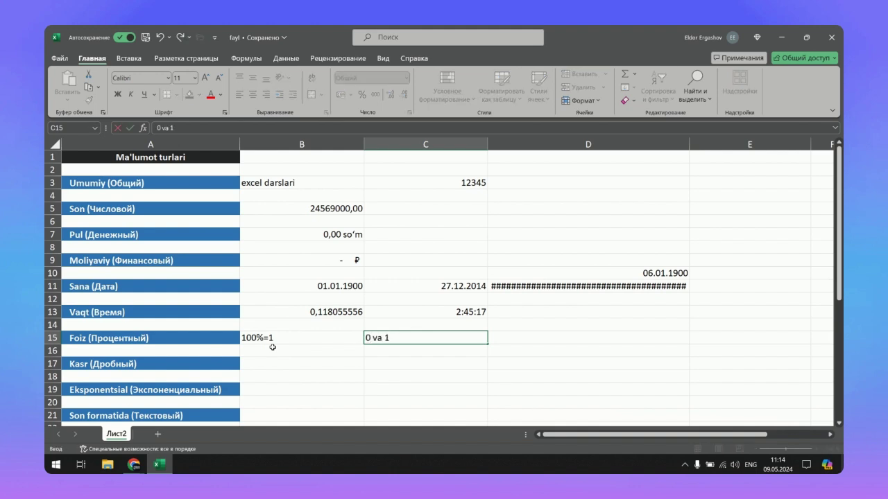
{"action": "key", "text": "Return"}
Step: Enter 1 in D15 and format it as Процентный so it shows 100,00%
{"action": "left_click", "coordinate": [498, 337]}
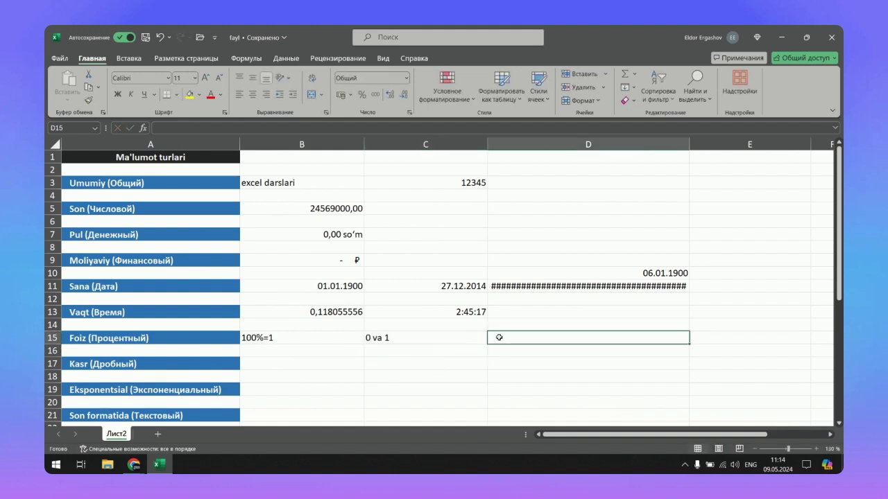
{"action": "type", "text": "1"}
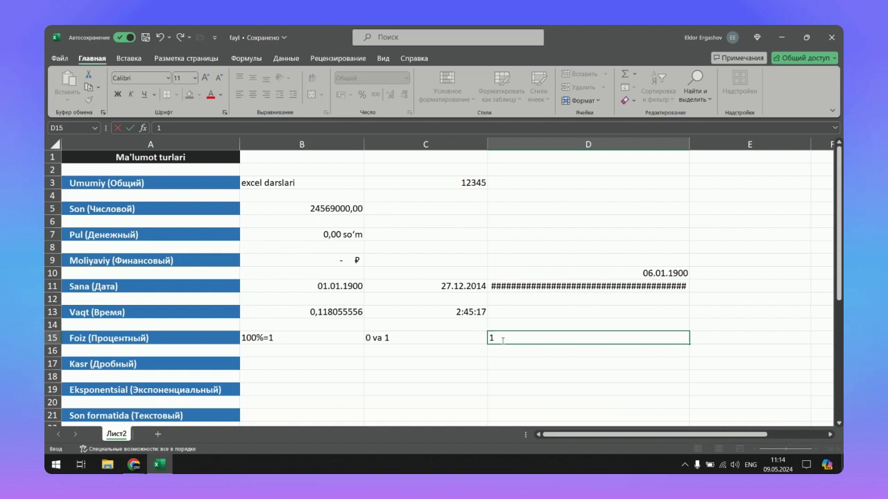
{"action": "key", "text": "Return"}
{"action": "left_click", "coordinate": [503, 339]}
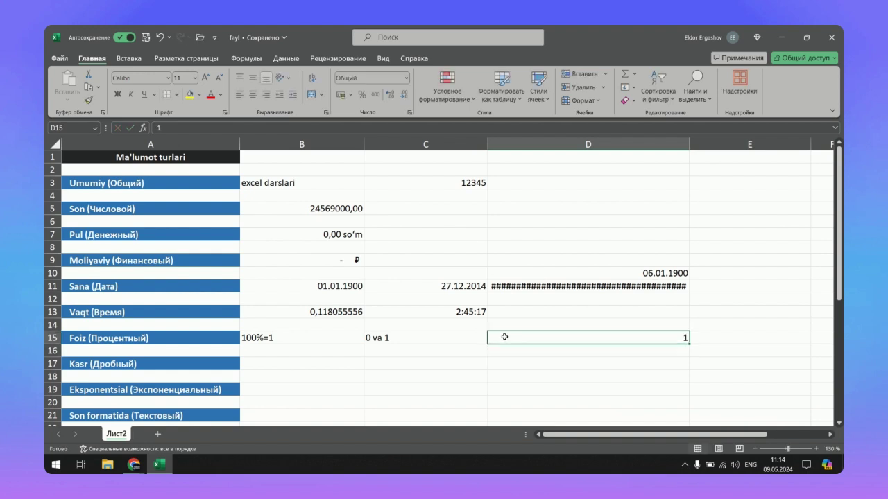
{"action": "left_click", "coordinate": [407, 77]}
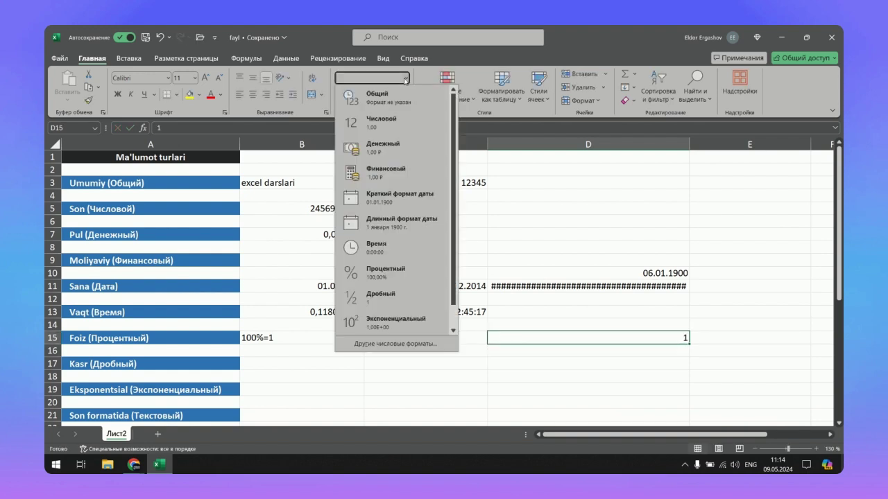
{"action": "left_click", "coordinate": [397, 276]}
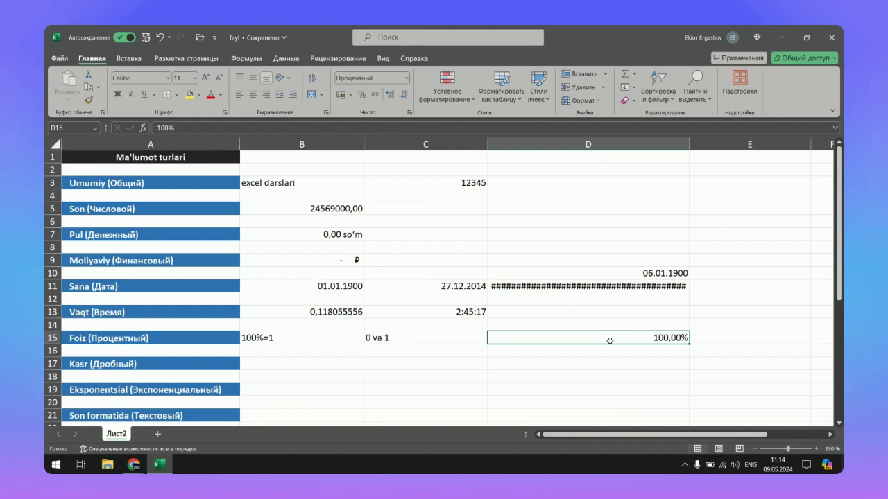
Step: Enter 0,75 in E15 and format it as Процентный so it shows 75,00%
{"action": "left_click", "coordinate": [705, 340]}
{"action": "type", "text": "0,75"}
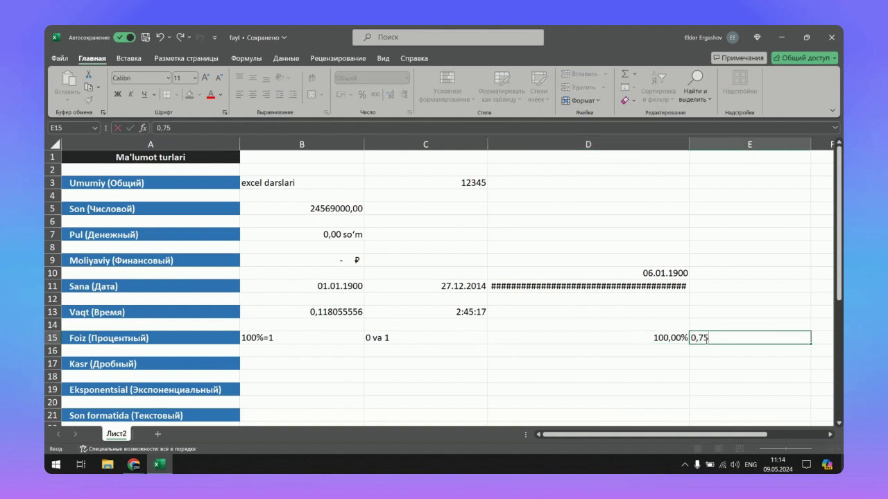
{"action": "key", "text": "Return"}
{"action": "left_click", "coordinate": [716, 340]}
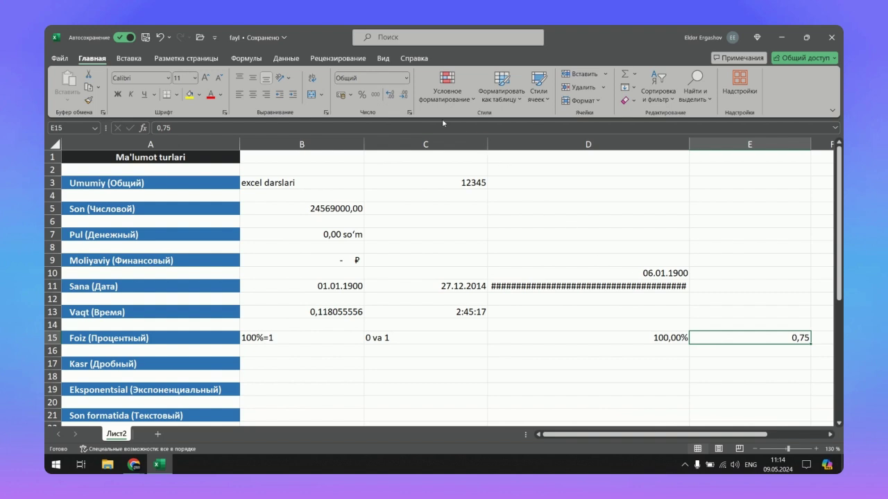
{"action": "left_click", "coordinate": [406, 78]}
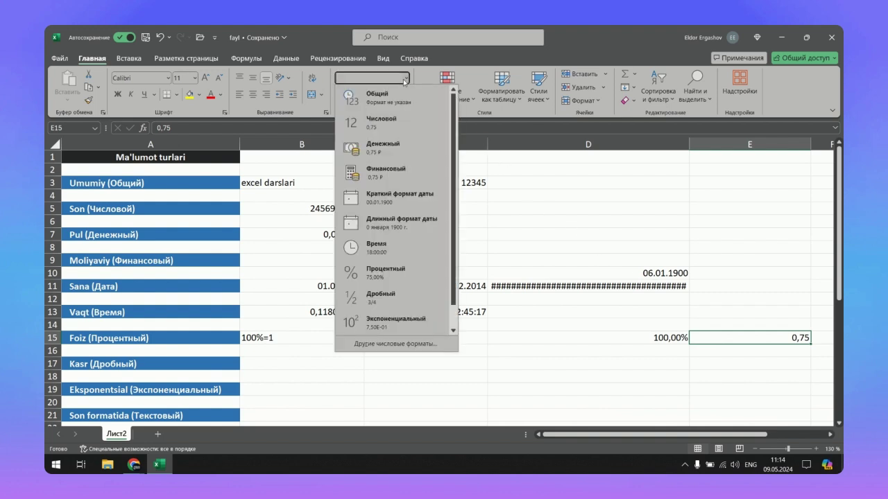
{"action": "left_click", "coordinate": [396, 270]}
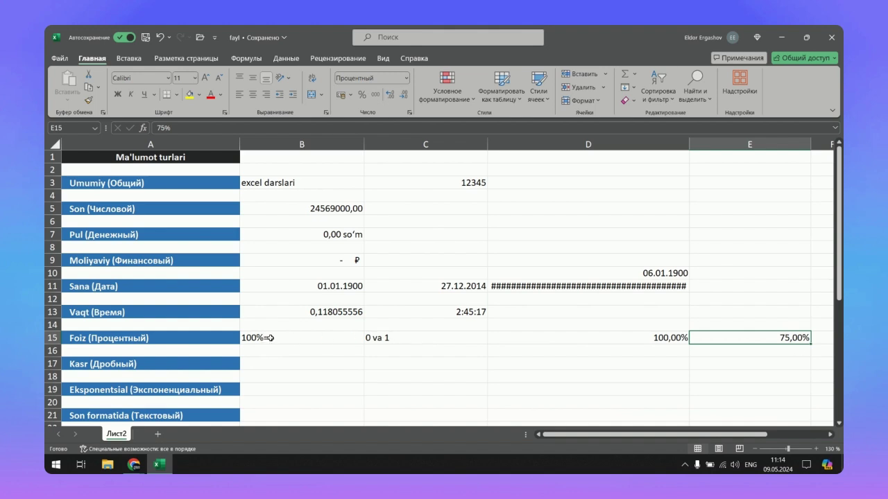
{"action": "left_click", "coordinate": [389, 342]}
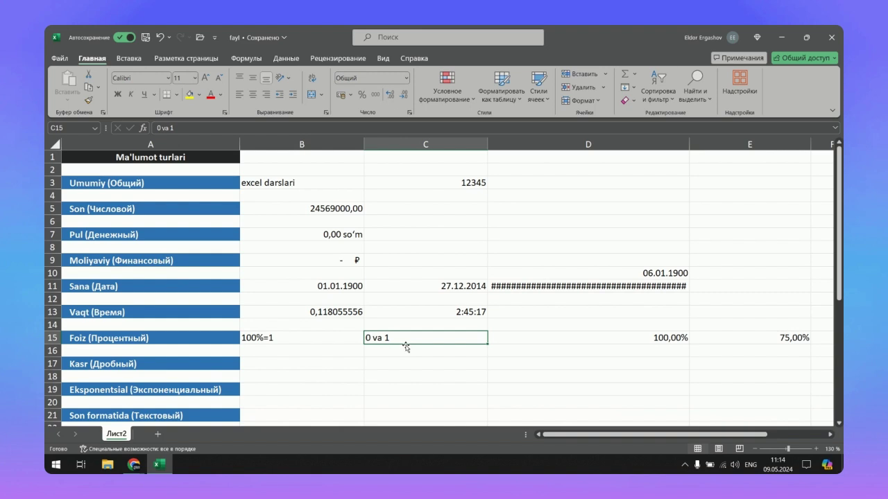
{"action": "left_click", "coordinate": [306, 365]}
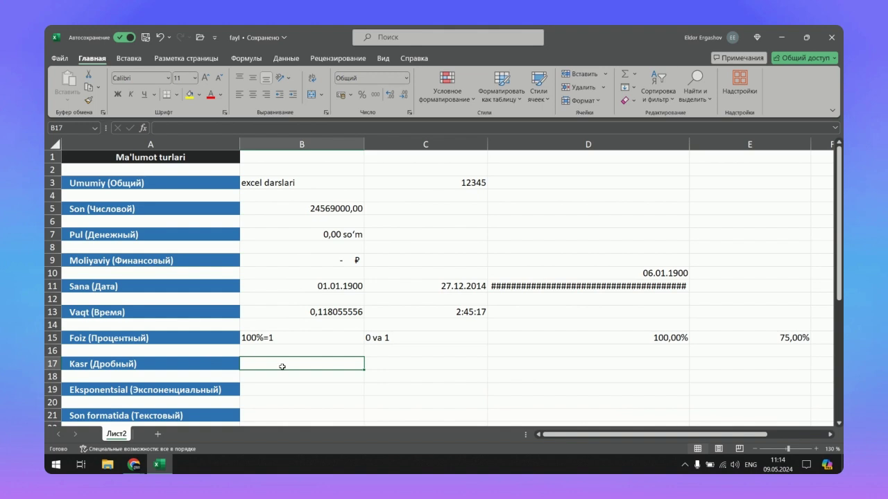
Step: Enter 1.04 as the 1 April date in B17 and discard the stray 1/4 entry in C16
{"action": "type", "text": "1.0"}
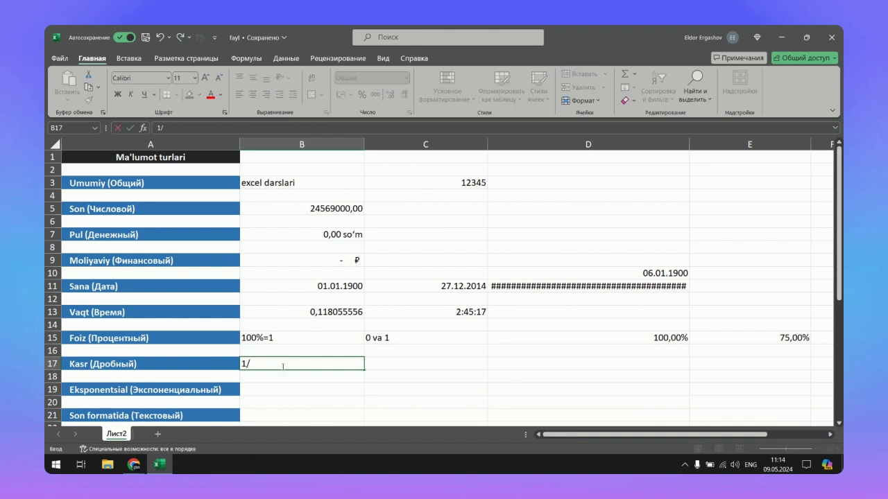
{"action": "type", "text": "4"}
{"action": "key", "text": "Return"}
{"action": "left_click", "coordinate": [286, 366]}
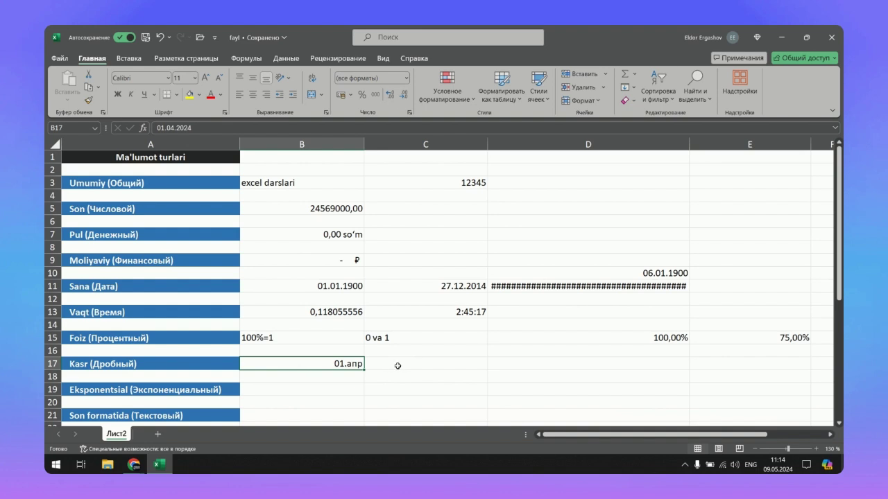
{"action": "left_click", "coordinate": [426, 352]}
{"action": "type", "text": "1"}
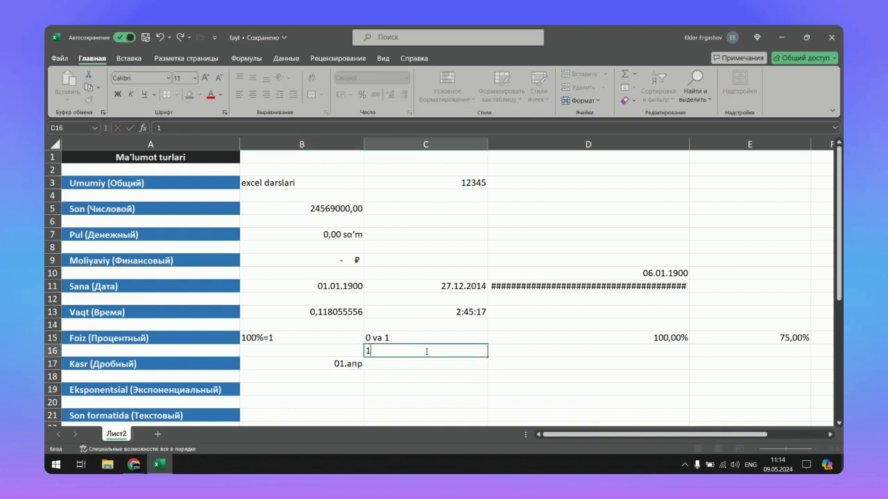
{"action": "type", "text": "/4"}
{"action": "key", "text": "BackSpace"}
{"action": "key", "text": "BackSpace"}
{"action": "key", "text": "BackSpace"}
Step: Apply the Дробный fraction format to B17, which now displays 45383
{"action": "left_click", "coordinate": [338, 364]}
{"action": "left_click", "coordinate": [406, 78]}
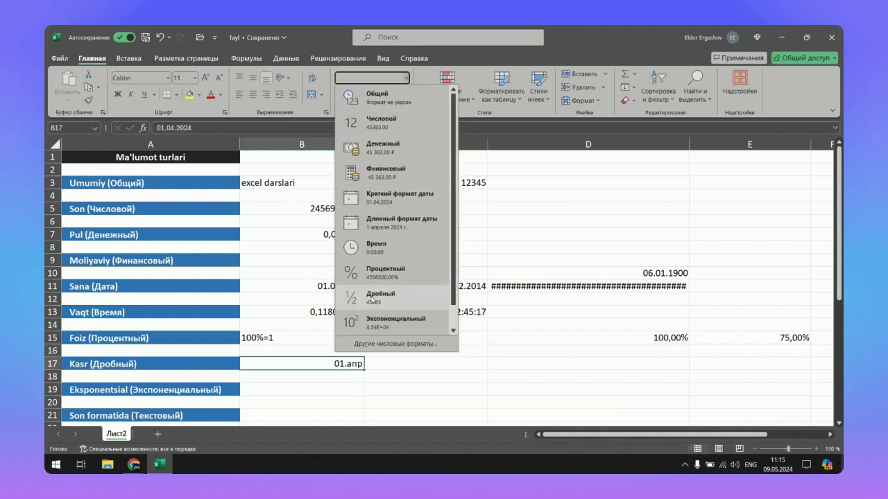
{"action": "left_click", "coordinate": [372, 297]}
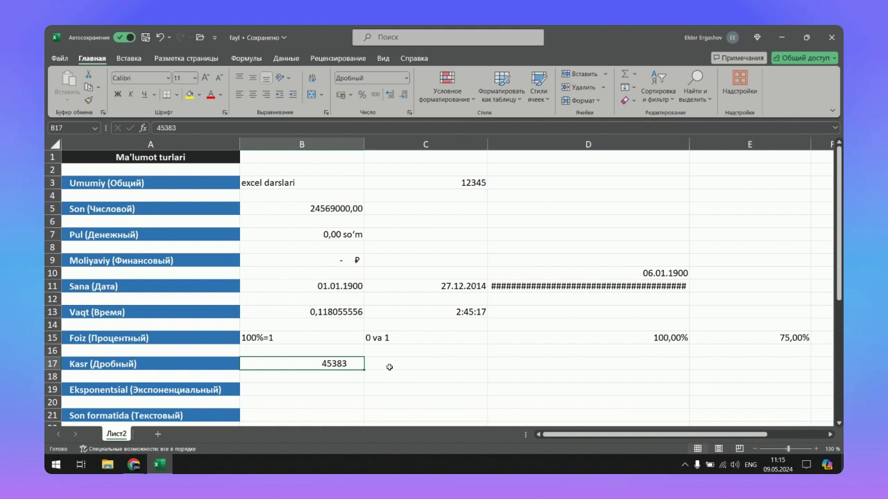
{"action": "left_click", "coordinate": [389, 367]}
{"action": "left_click", "coordinate": [346, 365]}
Step: Enter 13/14 in C17 and give it the Дробный fraction format
{"action": "left_click", "coordinate": [411, 371]}
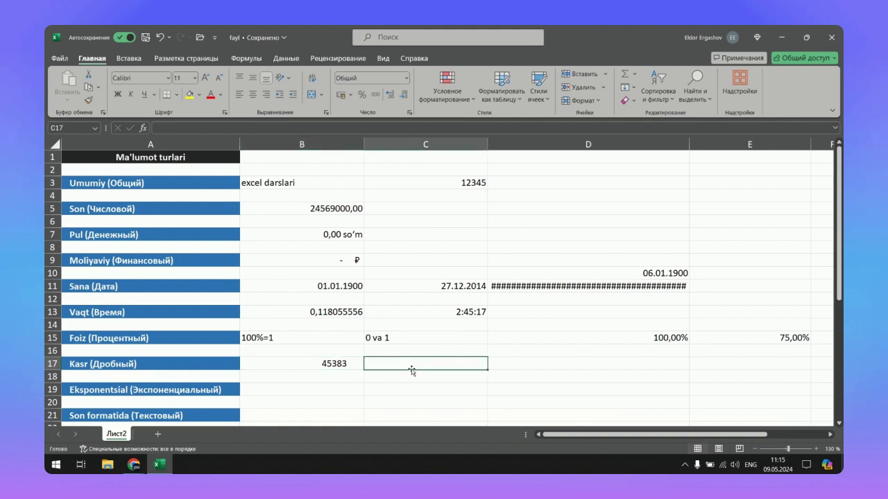
{"action": "type", "text": "13"}
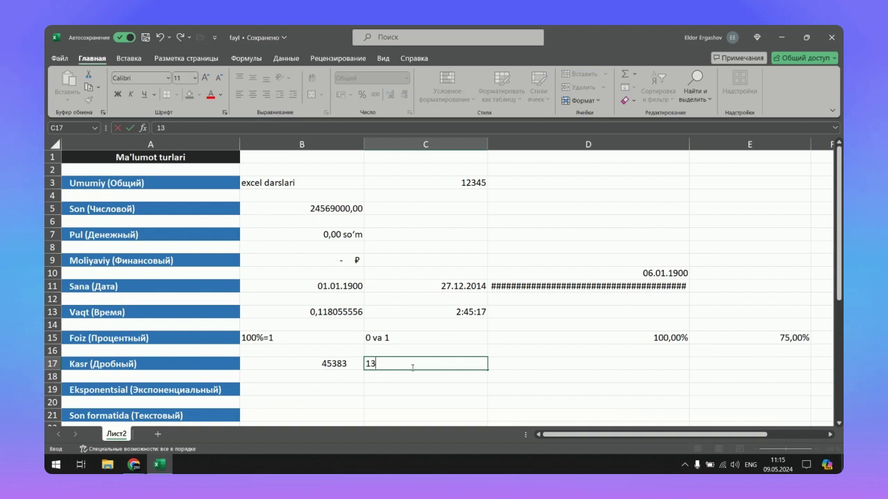
{"action": "type", "text": "/14"}
{"action": "key", "text": "Return"}
{"action": "left_click", "coordinate": [412, 366]}
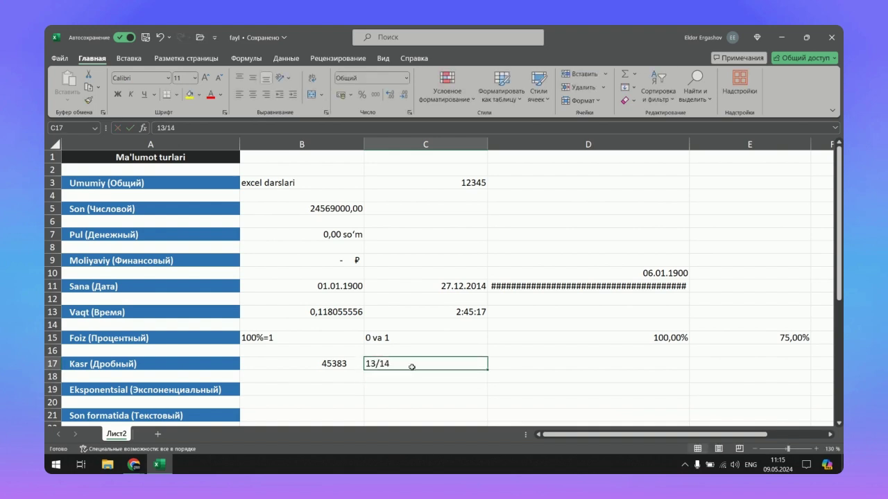
{"action": "left_click", "coordinate": [406, 78]}
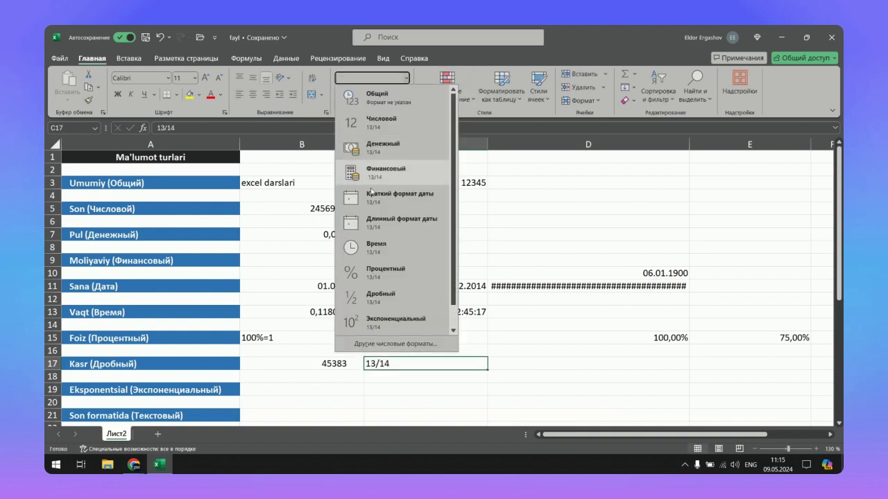
{"action": "left_click", "coordinate": [368, 300]}
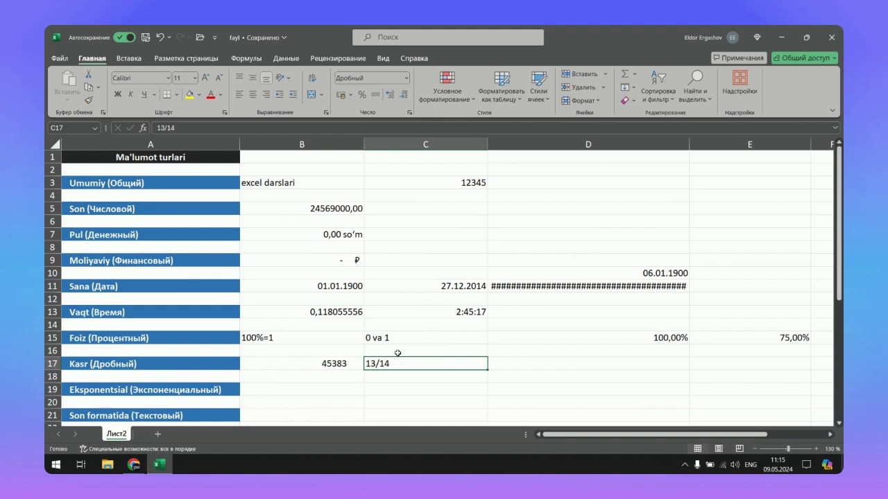
{"action": "key", "text": "Down"}
{"action": "key", "text": "Down"}
{"action": "key", "text": "Left"}
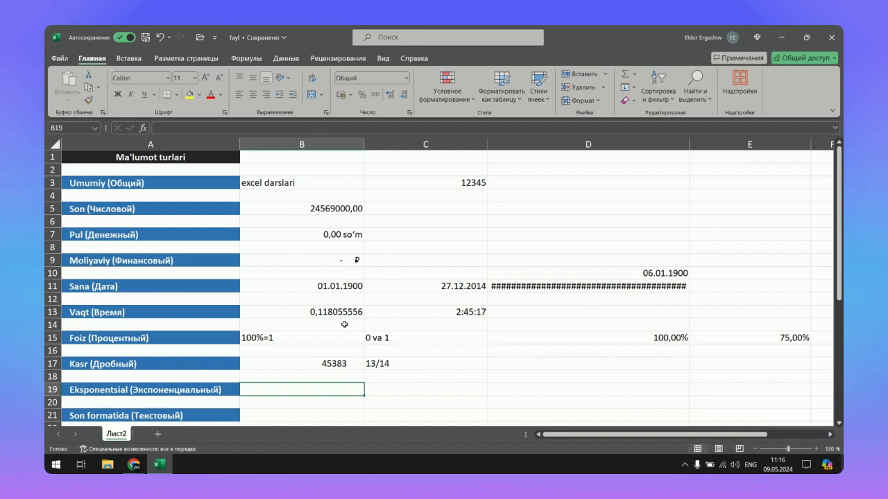
Step: Enter 1.E+11 in B19 so it shows in exponential form as 1,00E+11
{"action": "type", "text": "1"}
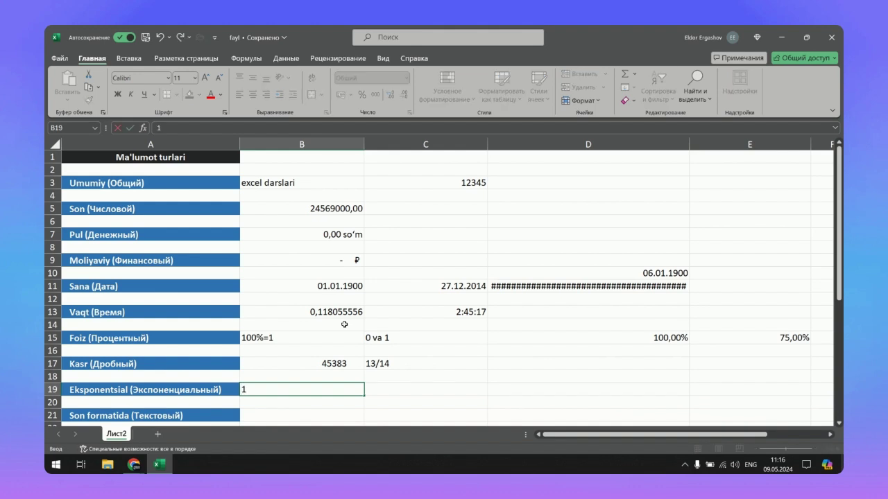
{"action": "type", "text": ".E+"}
{"action": "type", "text": "11"}
{"action": "key", "text": "Return"}
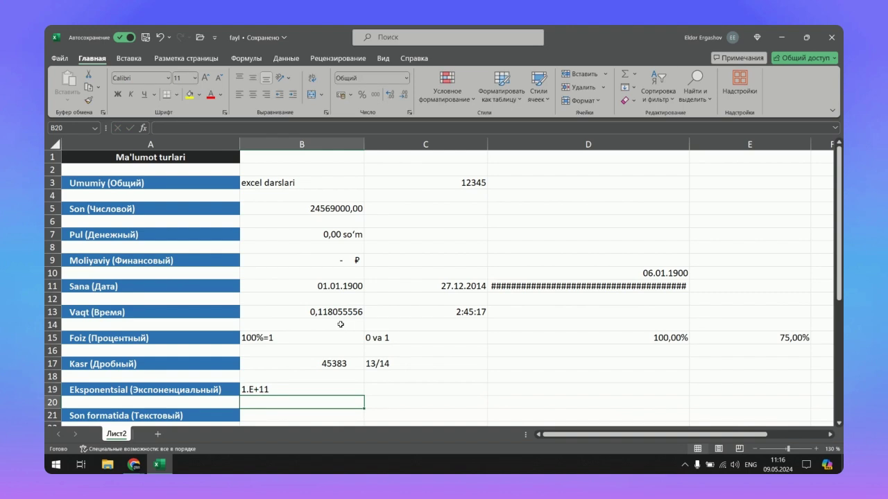
{"action": "left_click", "coordinate": [283, 390]}
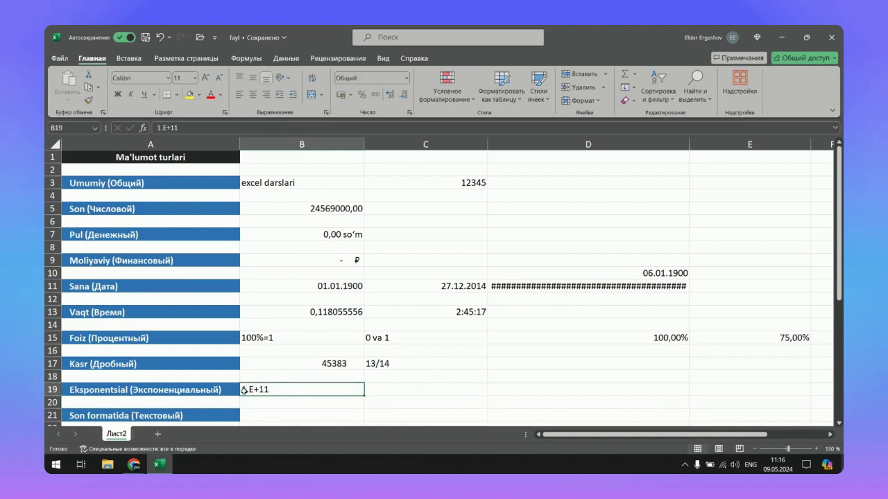
{"action": "double_click", "coordinate": [249, 392]}
{"action": "key", "text": "Return"}
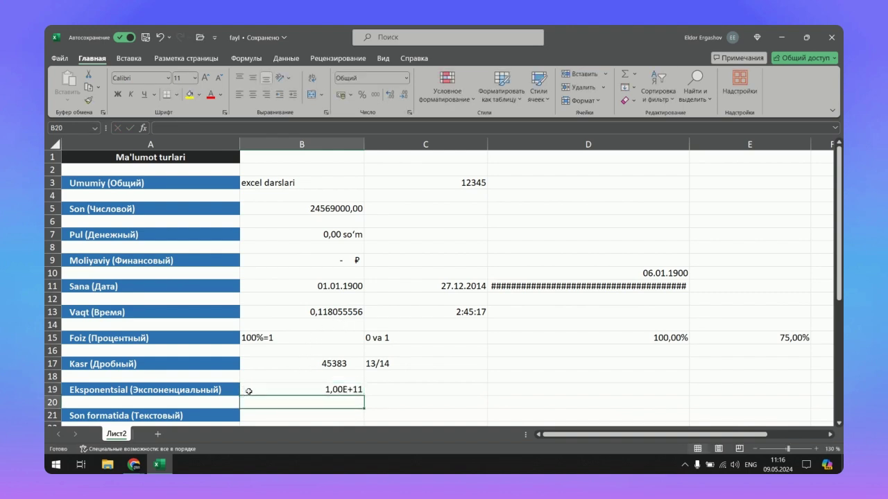
{"action": "left_click", "coordinate": [249, 392]}
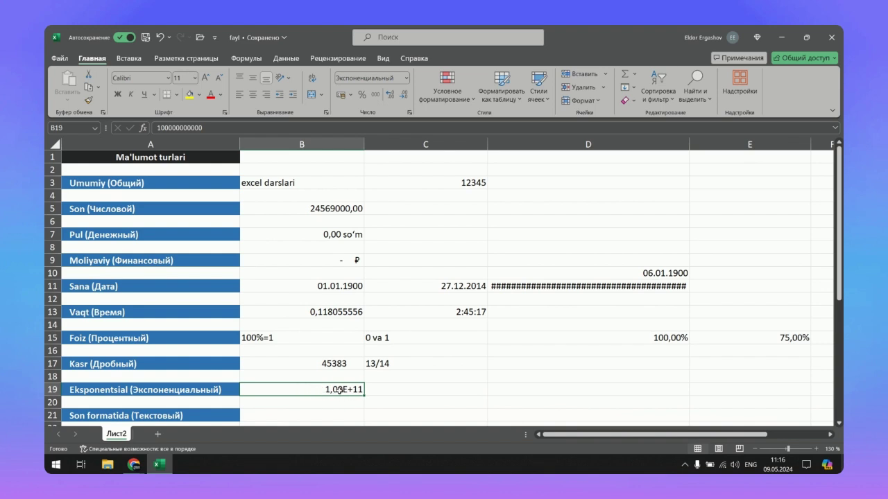
{"action": "left_click", "coordinate": [406, 78]}
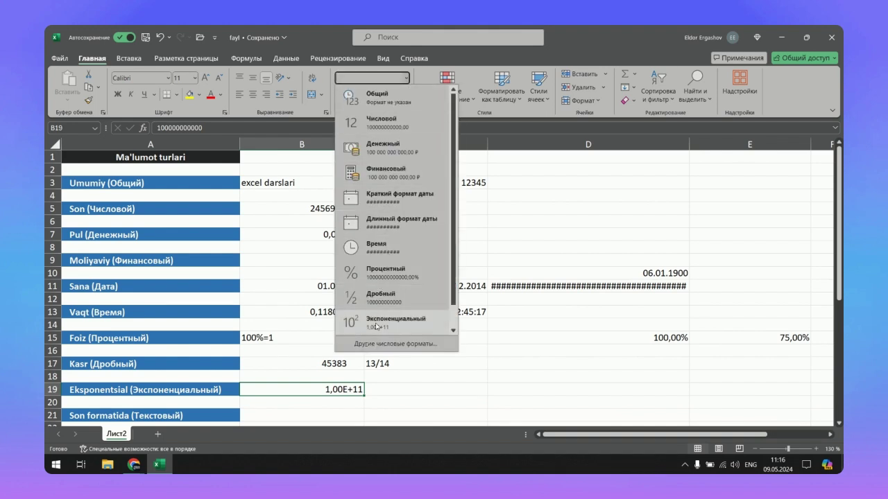
{"action": "left_click", "coordinate": [386, 128]}
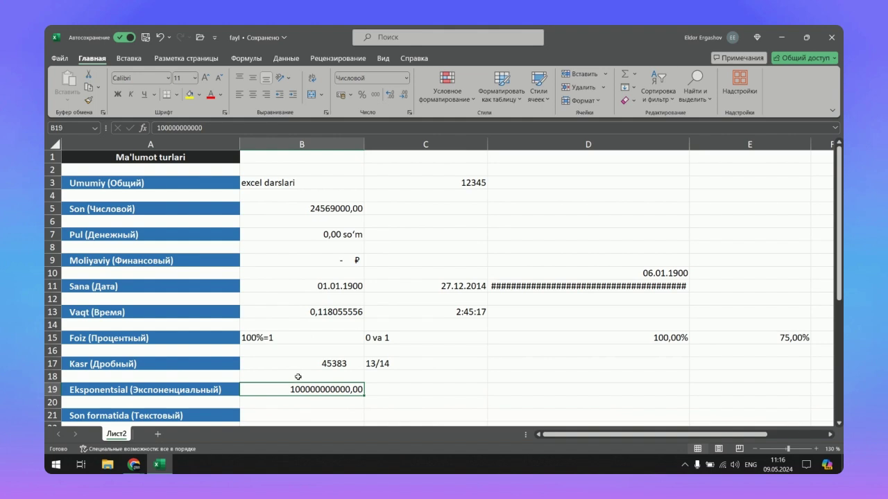
{"action": "left_click", "coordinate": [378, 95]}
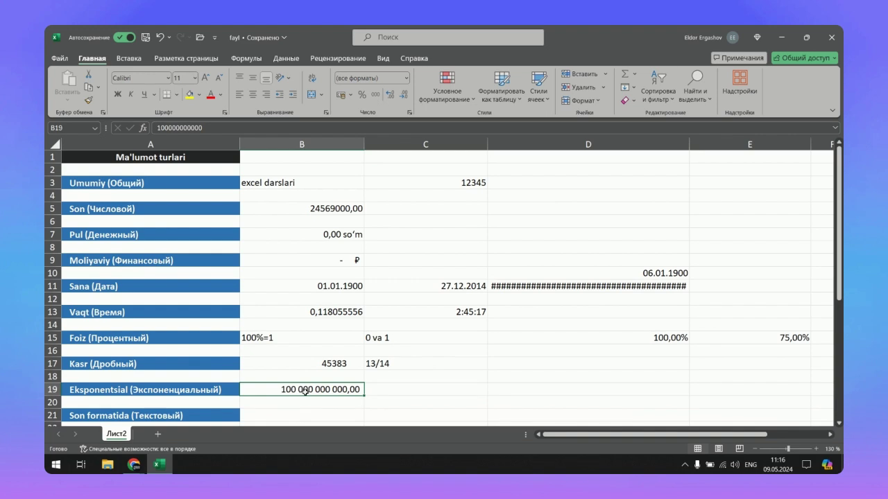
Step: Type 0123456 into the Текстовый-formatted B21, keeping its leading zero
{"action": "scroll", "coordinate": [294, 381], "scroll_direction": "down", "scroll_amount": 1}
{"action": "left_click", "coordinate": [292, 377]}
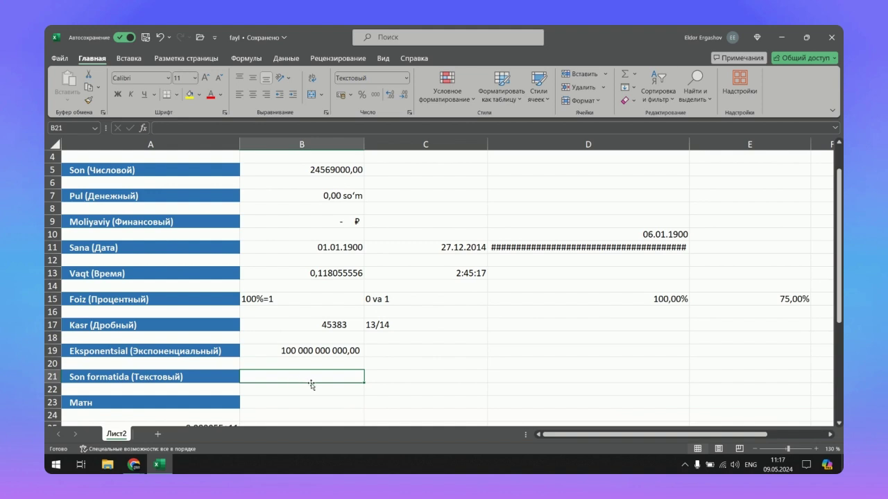
{"action": "type", "text": "01234"}
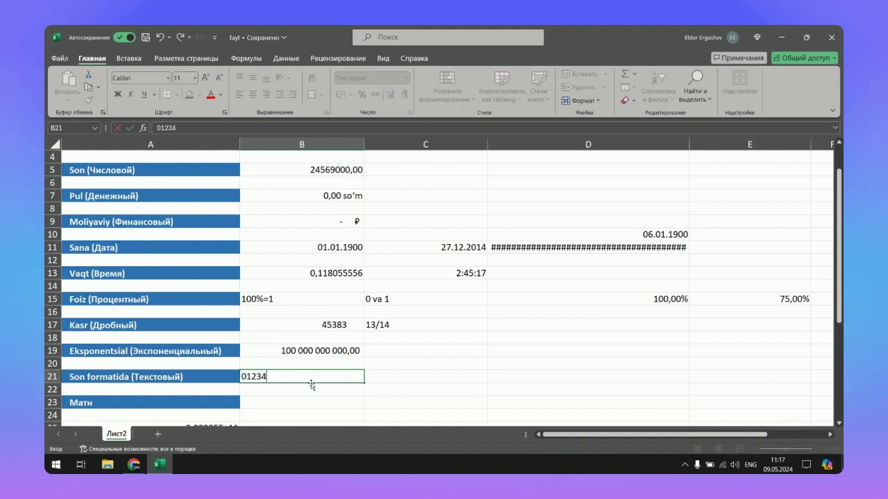
{"action": "type", "text": "56"}
{"action": "key", "text": "Return"}
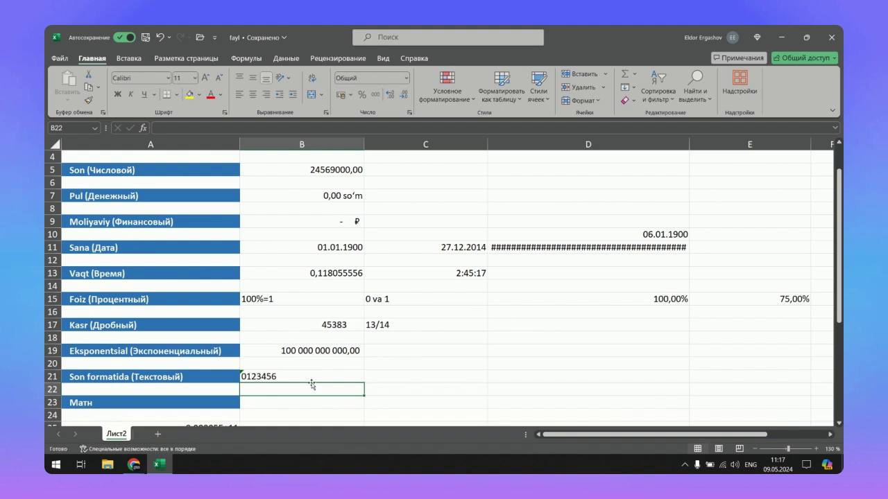
{"action": "left_click", "coordinate": [310, 378]}
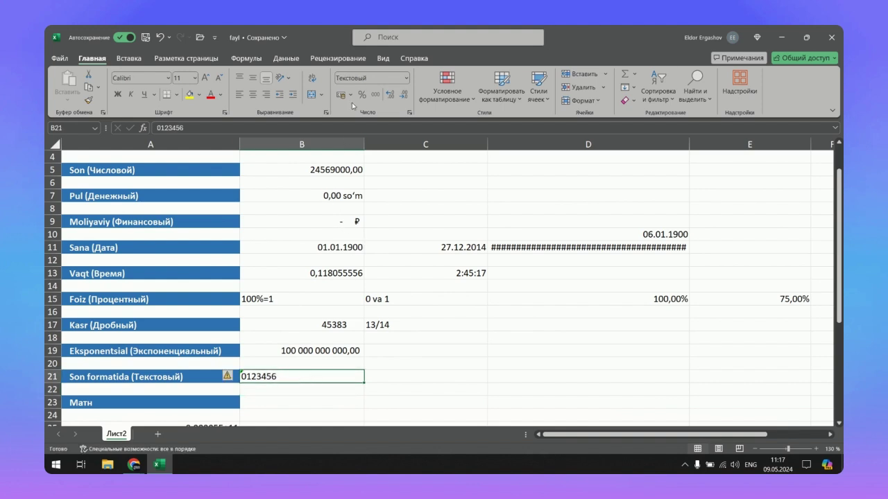
{"action": "left_click", "coordinate": [406, 78]}
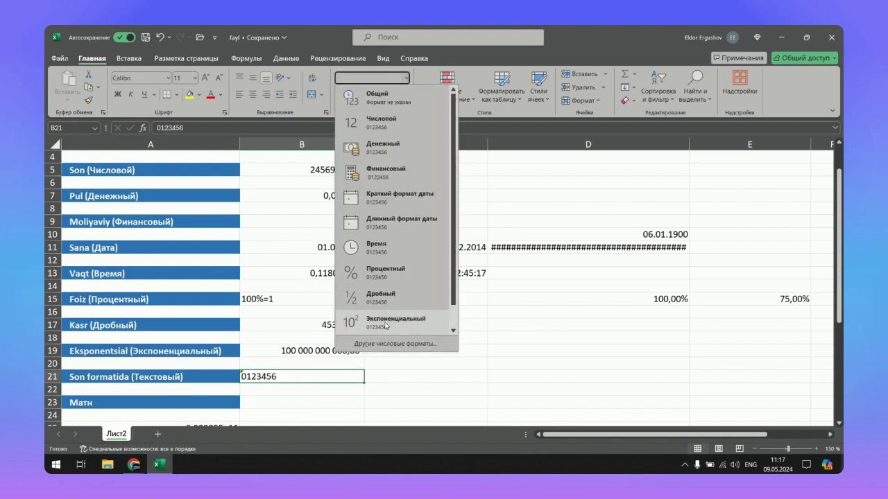
{"action": "left_click", "coordinate": [388, 380]}
{"action": "left_click", "coordinate": [390, 375]}
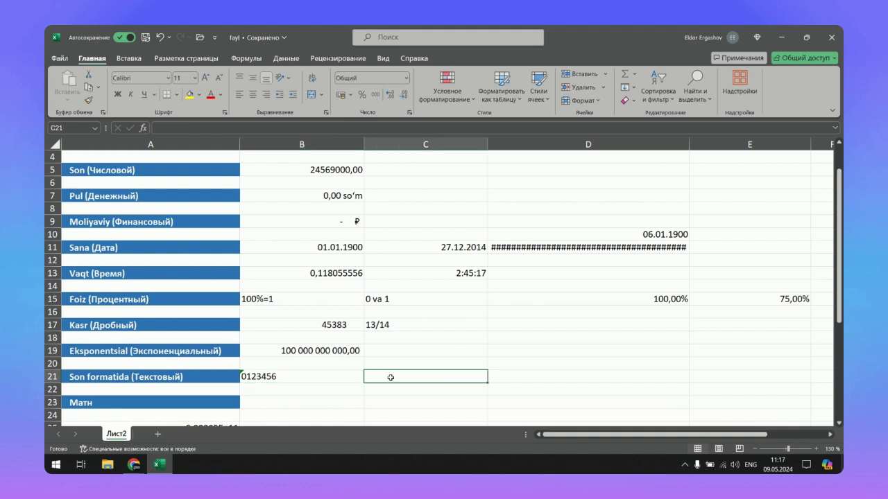
Step: Enter the number in C21, switch it to Текстовый, and prepend 0 so it reads 01233665
{"action": "type", "text": "0"}
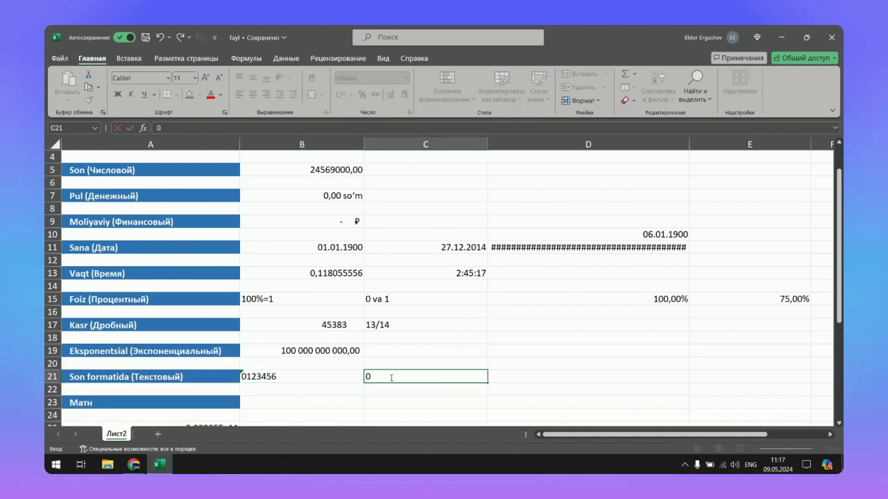
{"action": "type", "text": "12336"}
{"action": "key", "text": "Return"}
{"action": "left_click", "coordinate": [391, 377]}
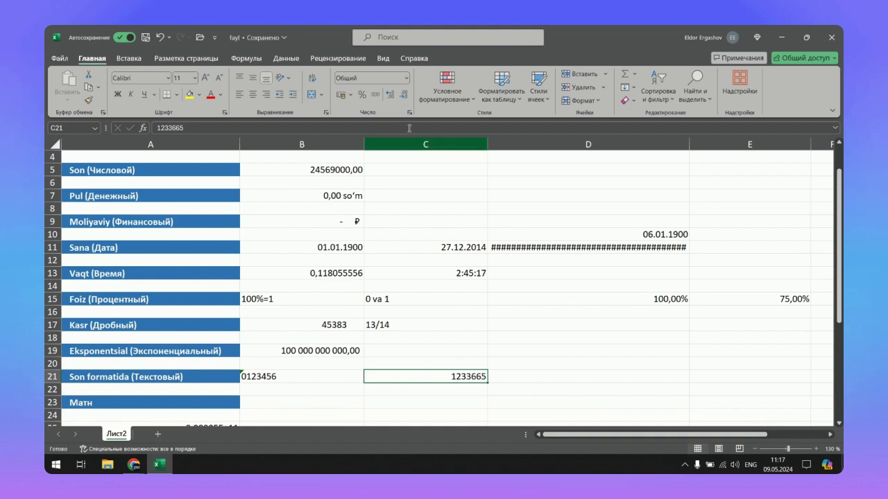
{"action": "left_click", "coordinate": [407, 78]}
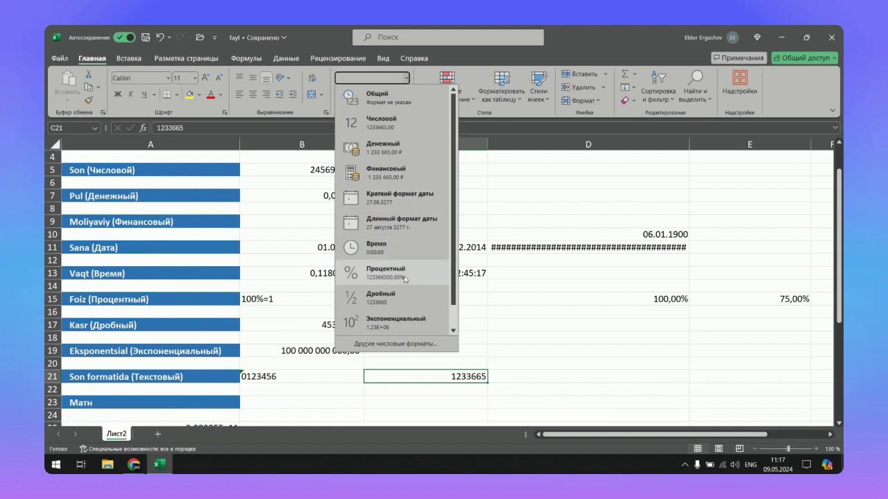
{"action": "scroll", "coordinate": [402, 285], "scroll_direction": "down", "scroll_amount": 1}
{"action": "left_click", "coordinate": [378, 324]}
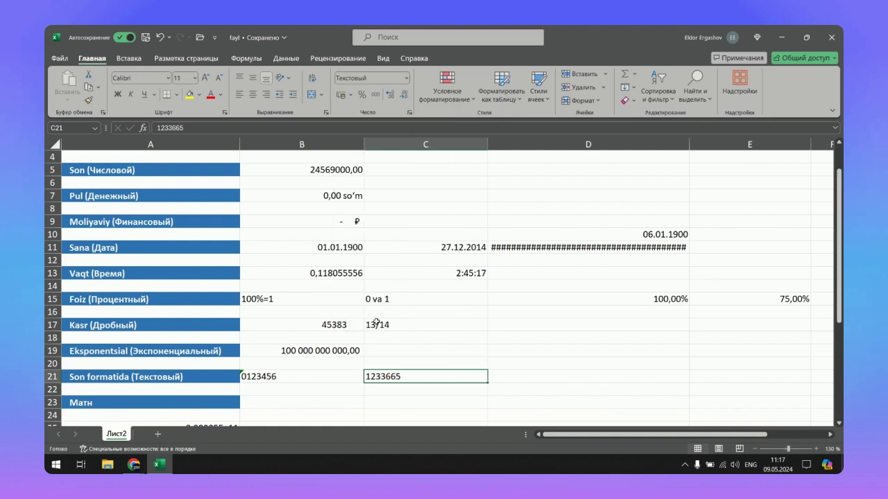
{"action": "double_click", "coordinate": [379, 376]}
{"action": "type", "text": "0"}
{"action": "key", "text": "Return"}
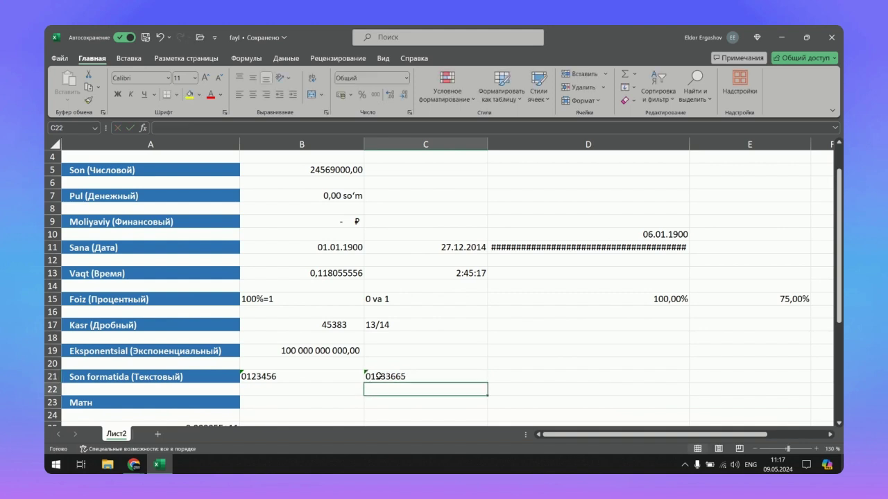
{"action": "key", "text": "Up"}
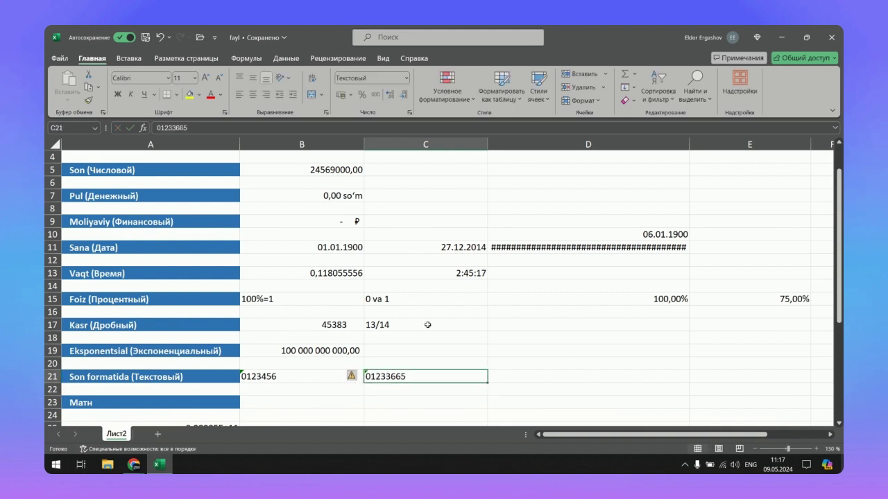
{"action": "left_click", "coordinate": [477, 317]}
Step: Select the four long numbers in A25:A28 and bring up their context menu
{"action": "scroll", "coordinate": [481, 318], "scroll_direction": "down", "scroll_amount": 3}
{"action": "scroll", "coordinate": [485, 312], "scroll_direction": "down", "scroll_amount": 1}
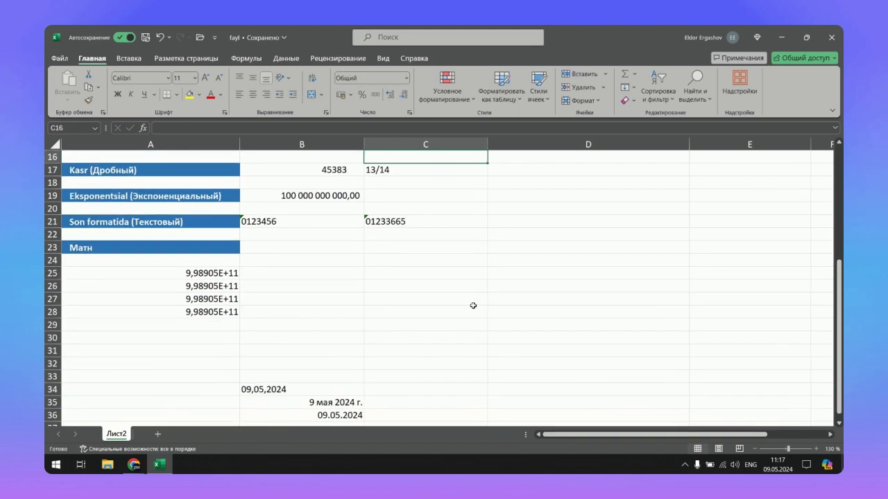
{"action": "left_click", "coordinate": [191, 277]}
{"action": "left_click_drag", "start_coordinate": [191, 277], "coordinate": [195, 310]}
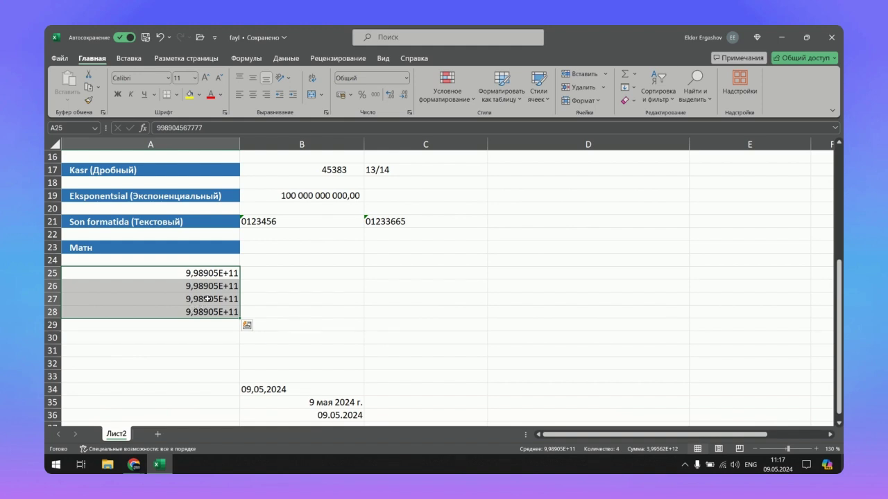
{"action": "right_click", "coordinate": [208, 301]}
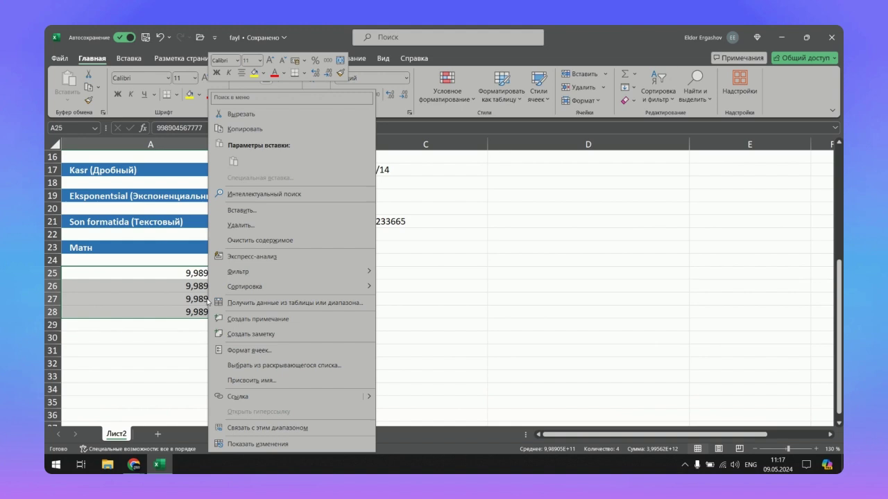
Step: Apply the Дополнительный Номер телефона format to A25:A28 via Формат ячеек
{"action": "left_click", "coordinate": [228, 352]}
{"action": "left_click_drag", "start_coordinate": [253, 201], "coordinate": [424, 161]}
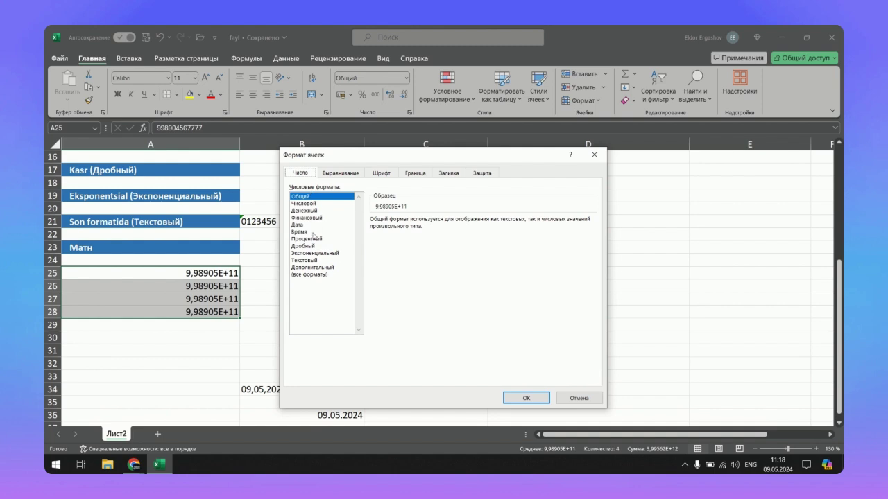
{"action": "left_click", "coordinate": [313, 268]}
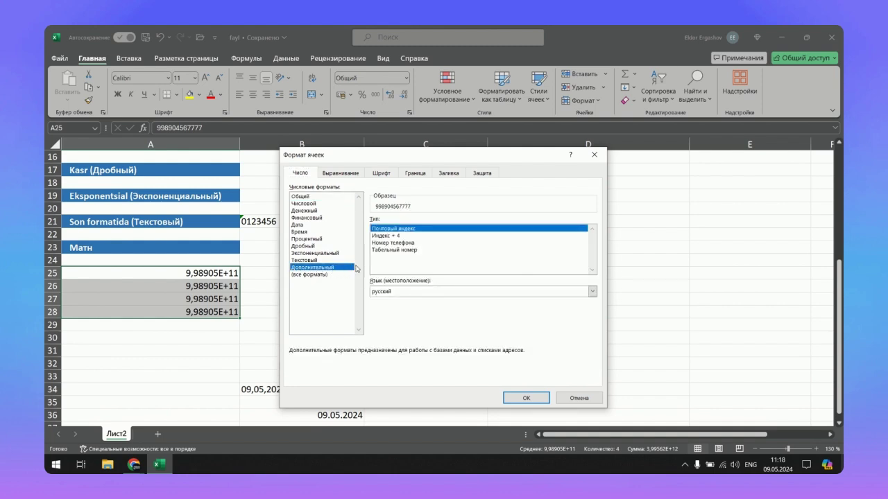
{"action": "left_click", "coordinate": [381, 244]}
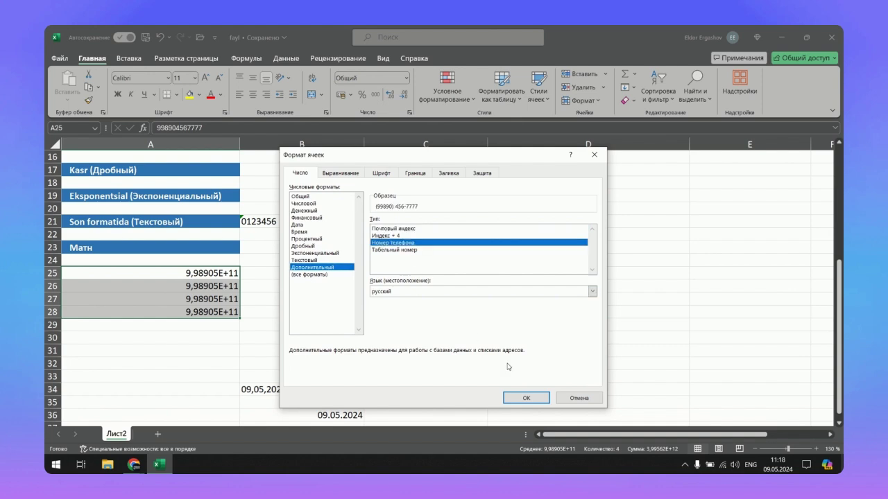
{"action": "left_click", "coordinate": [526, 397]}
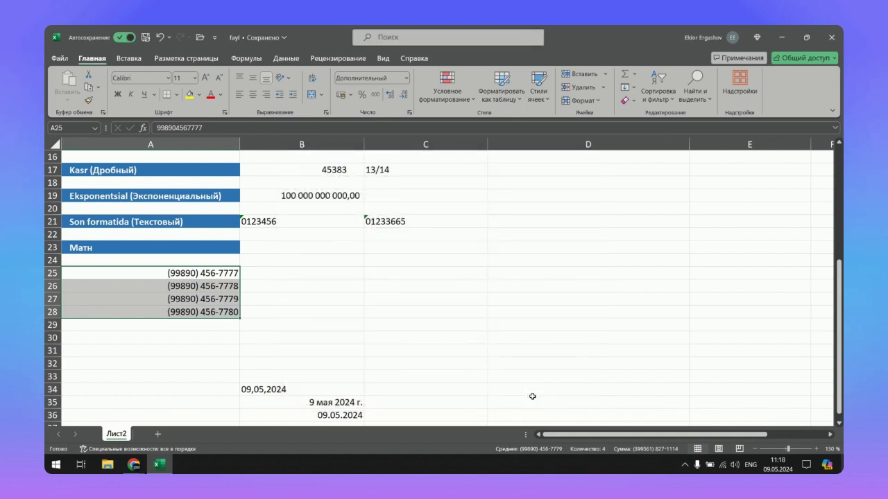
{"action": "left_click", "coordinate": [271, 315]}
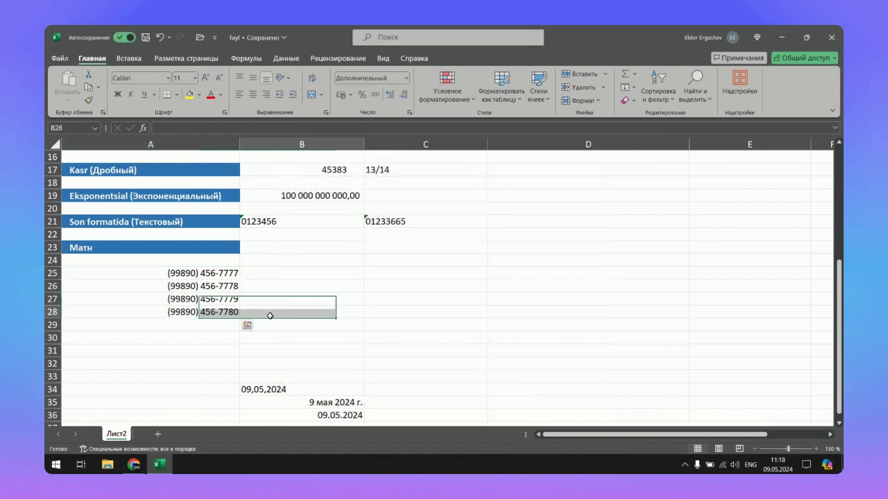
{"action": "left_click", "coordinate": [156, 273]}
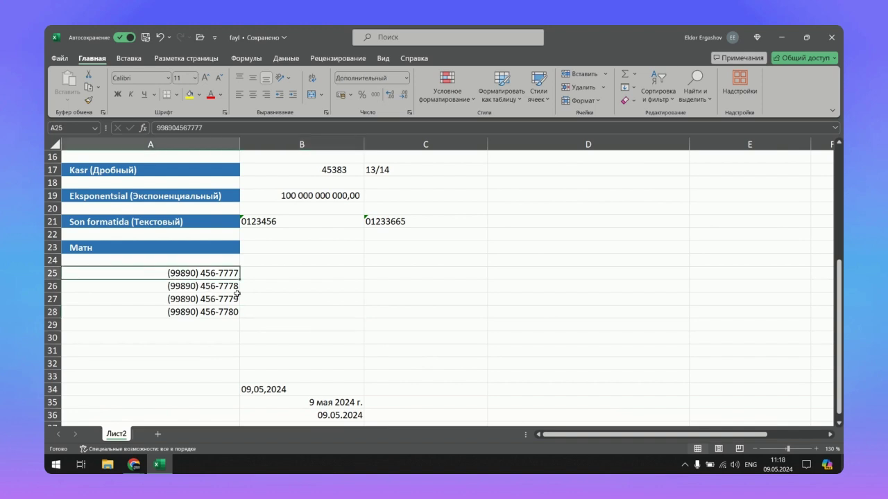
{"action": "left_click_drag", "start_coordinate": [220, 320], "coordinate": [208, 274]}
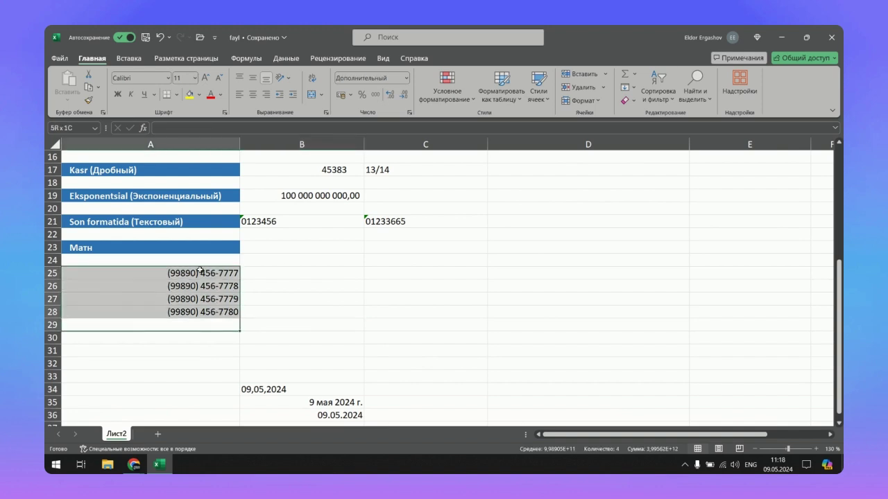